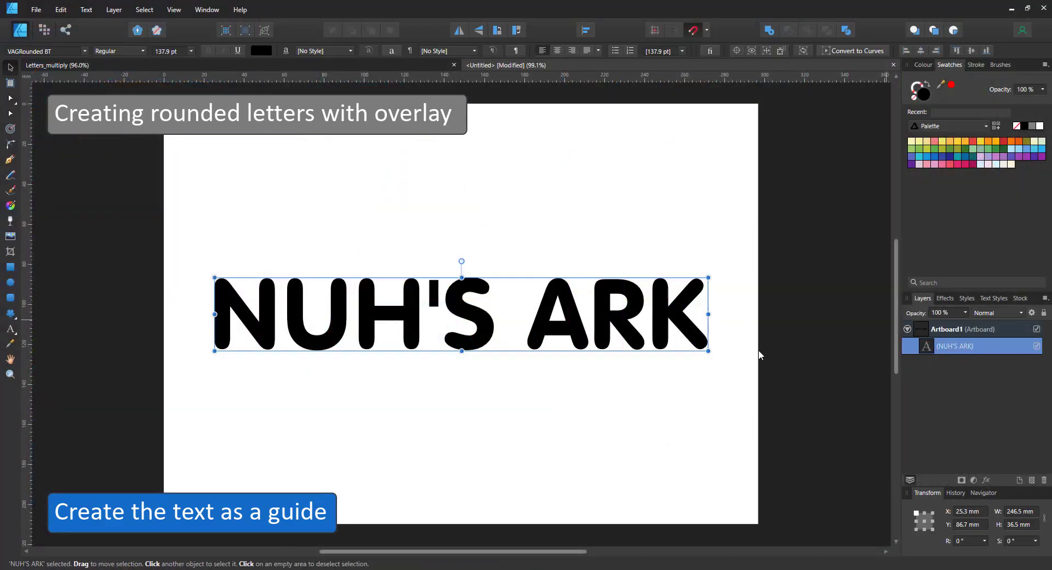
Fade the NUH'S ARK text to 10% opacity and lock its layer
left_click(9, 331)
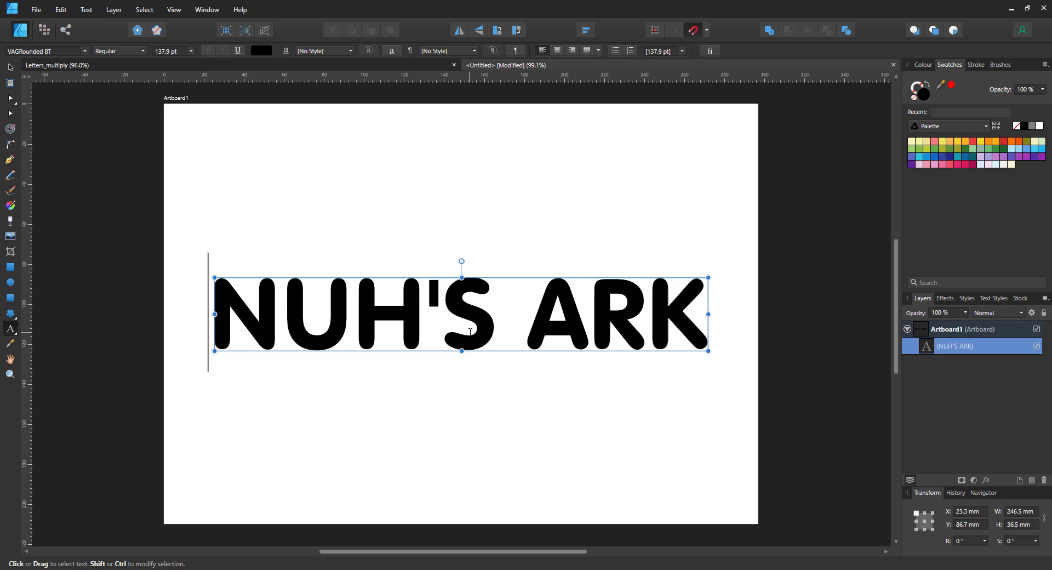
left_click_drag(526, 321, 355, 318)
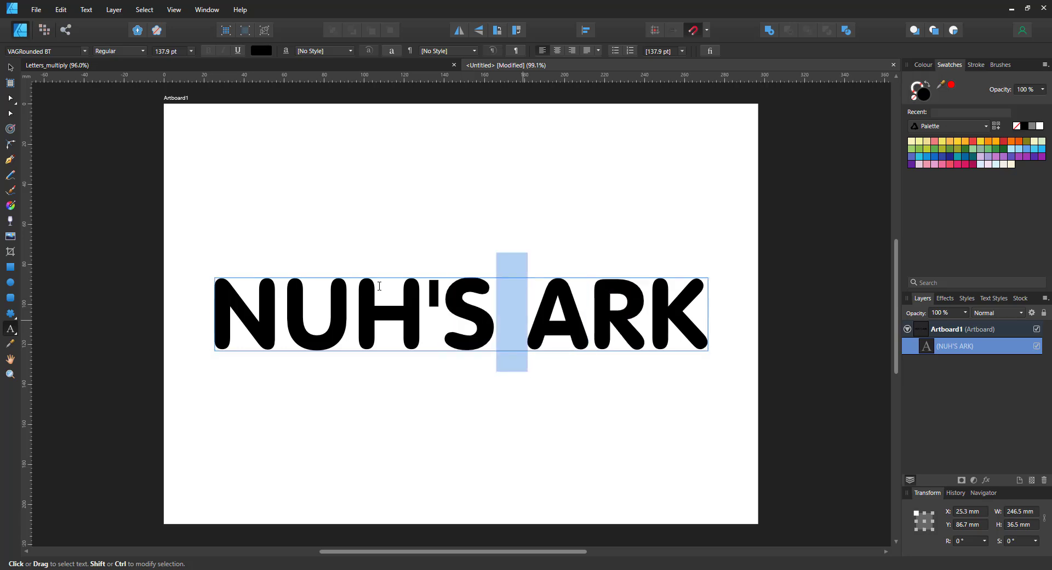
left_click(11, 68)
type("10")
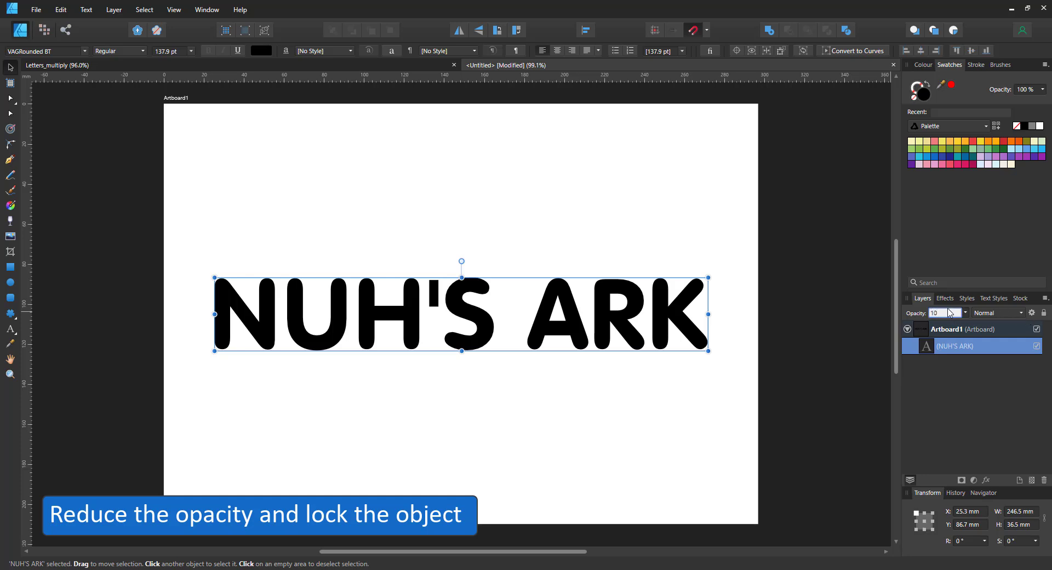
key("Return")
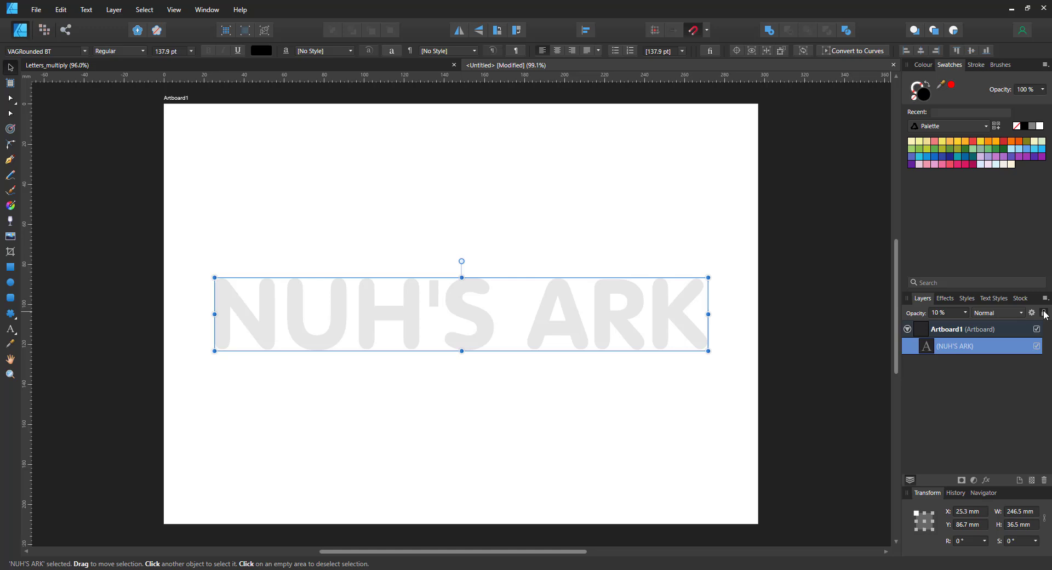
left_click(1044, 312)
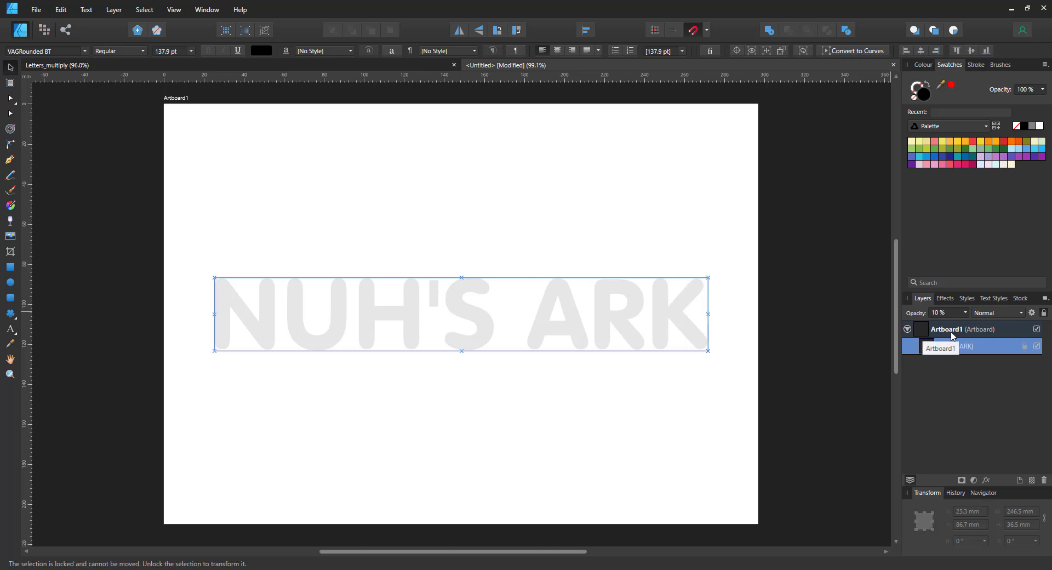
Draw a vertical line with a 20 pt round-capped stroke and place it on the N's left stem
left_click(11, 163)
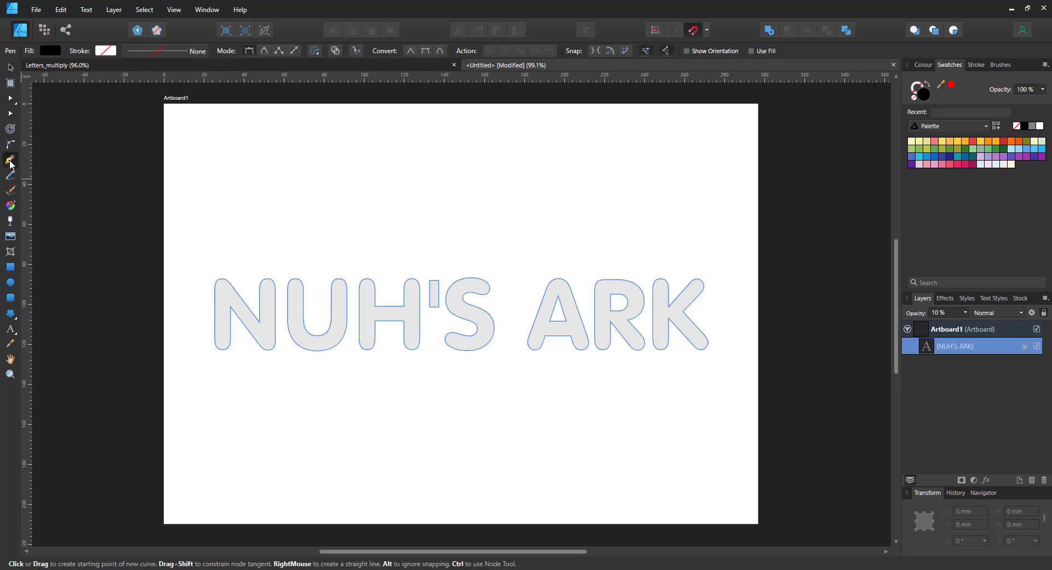
left_click(214, 190)
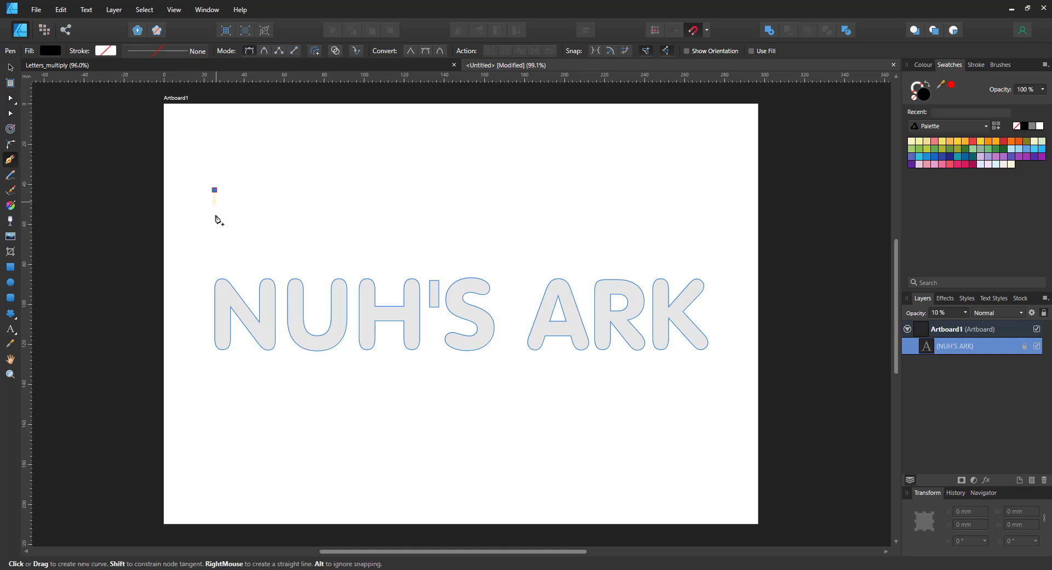
left_click(214, 255, "shift")
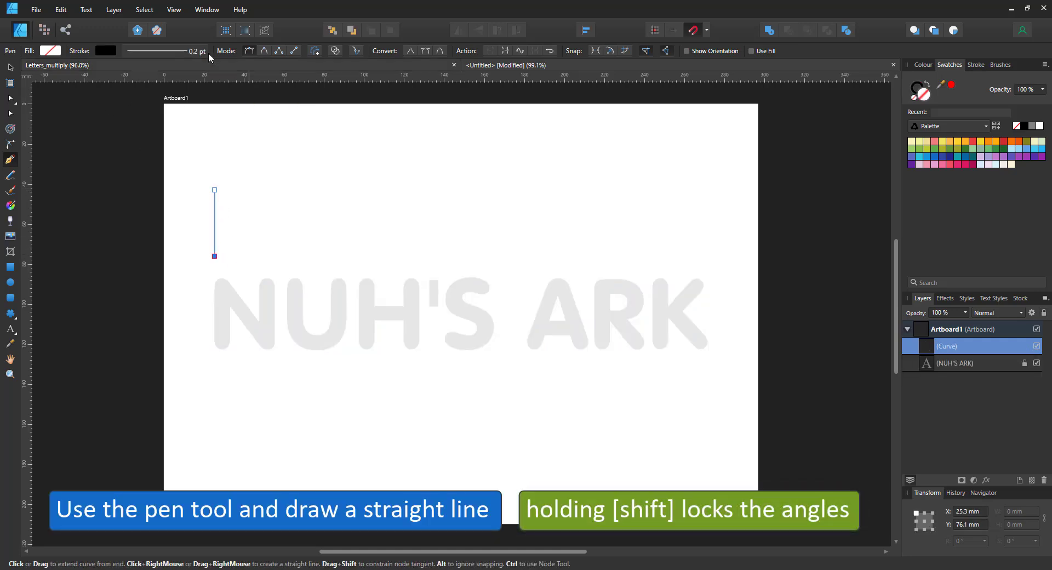
left_click(193, 51)
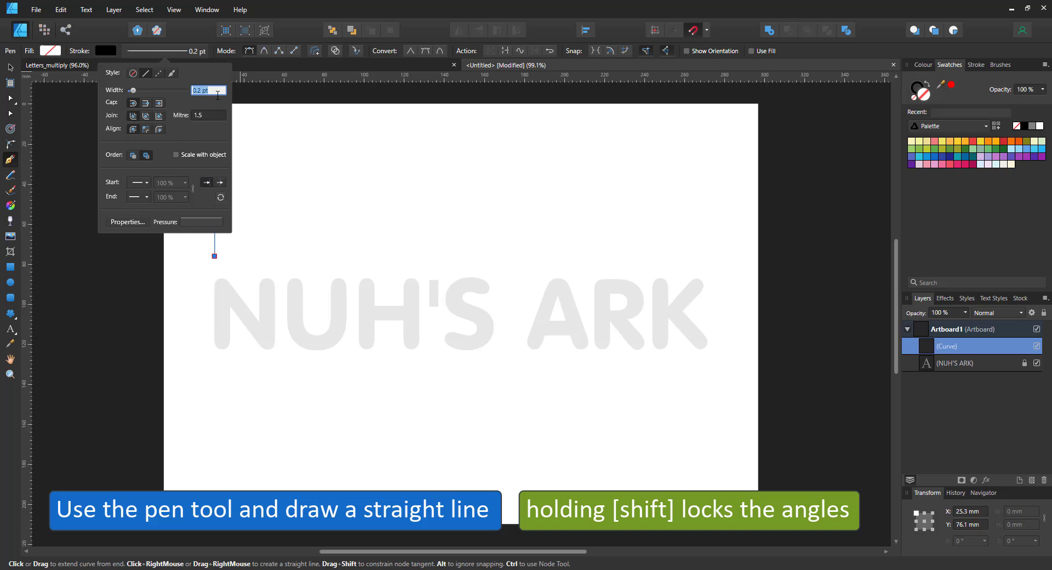
type("20")
key("Return")
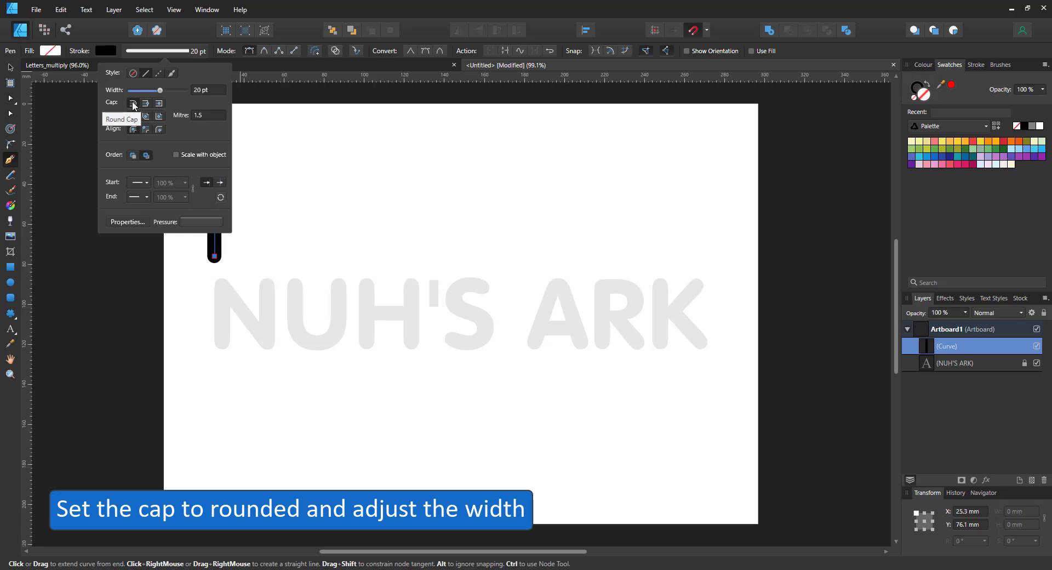
left_click(10, 69)
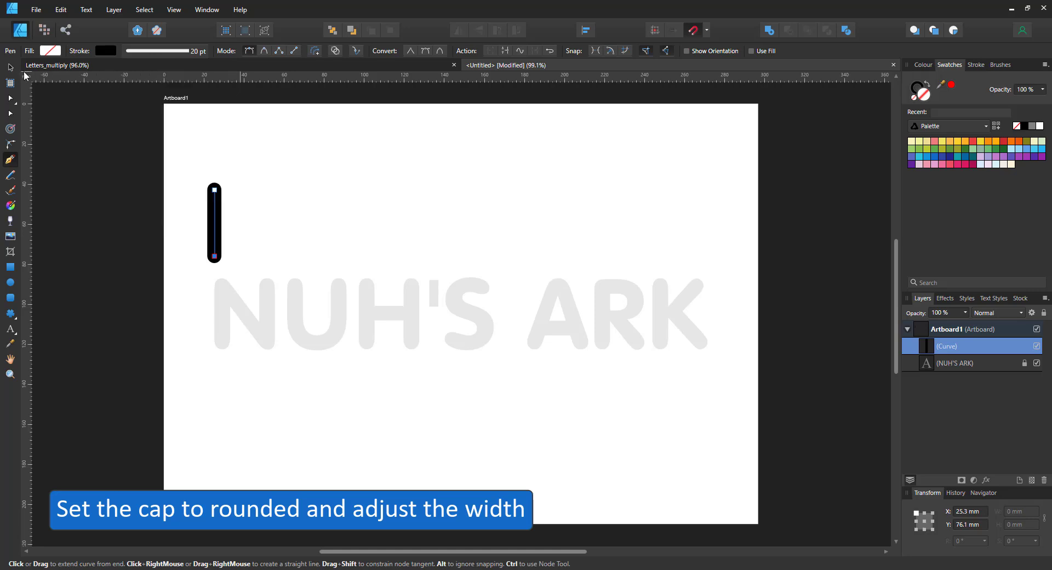
mouse_move(214, 219)
left_mouse_down()
mouse_move(224, 322)
mouse_move(220, 299)
left_mouse_up()
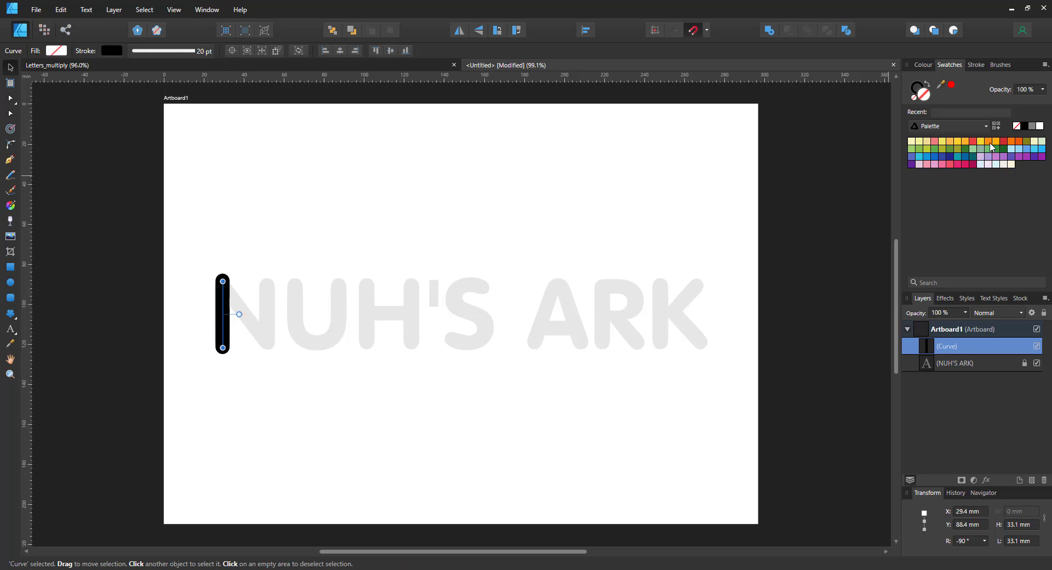
Colour the stem stroke orange and drag its end nodes to match the stem's height
left_click(927, 87)
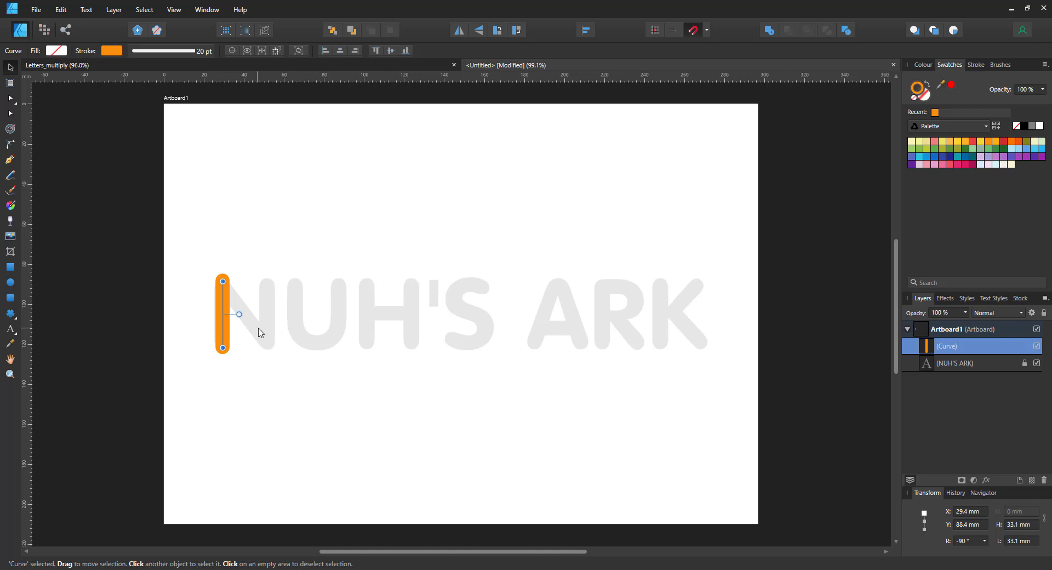
key("z")
left_click(235, 319)
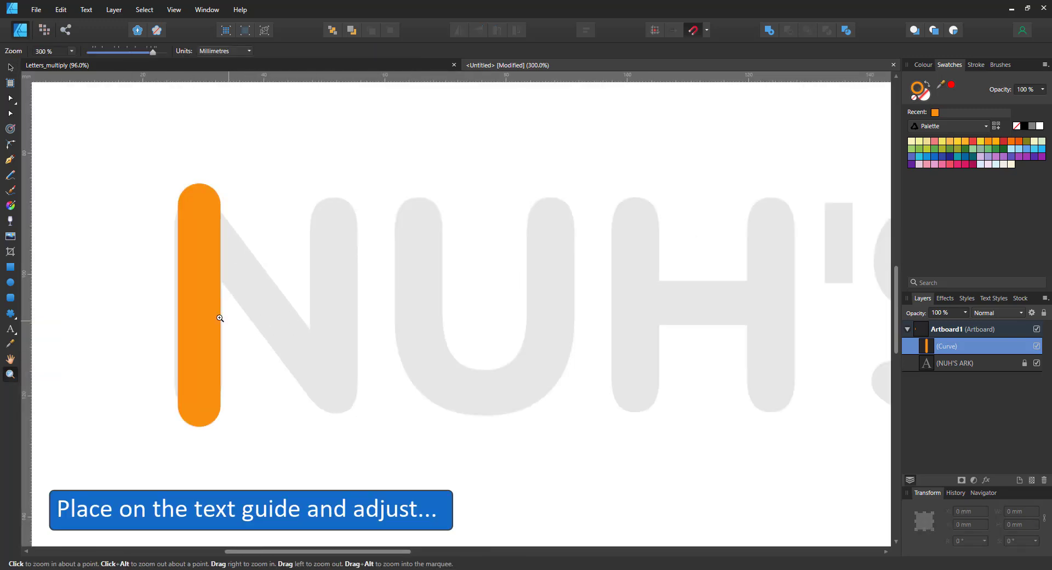
left_click(9, 114)
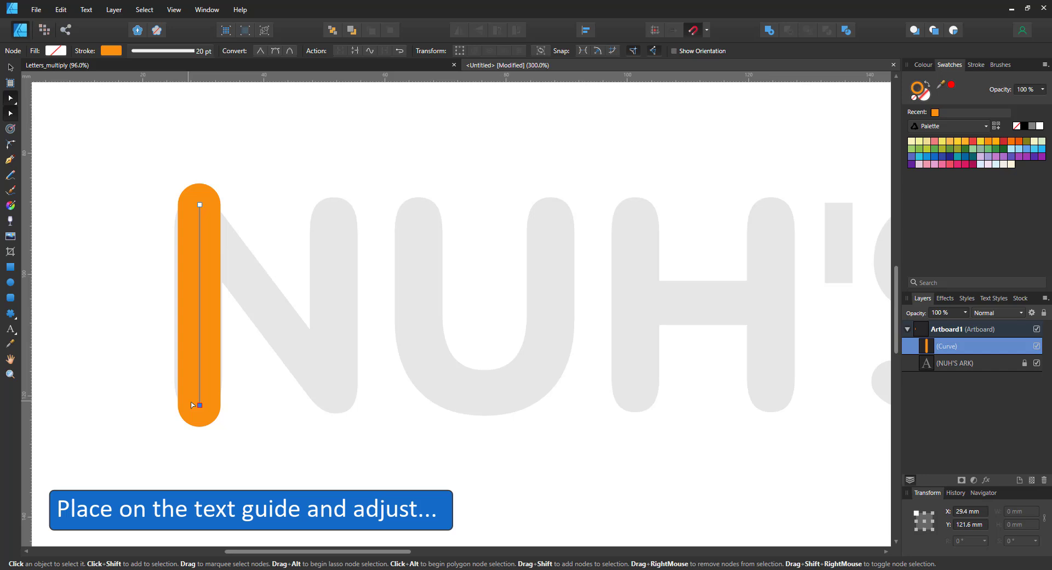
left_click_drag(200, 405, 201, 391)
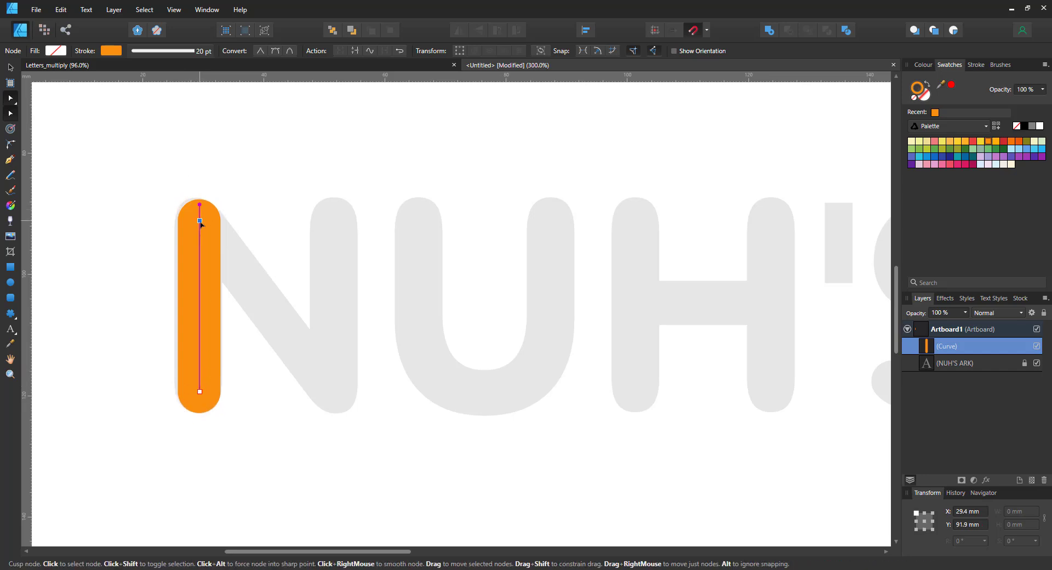
left_click(200, 216)
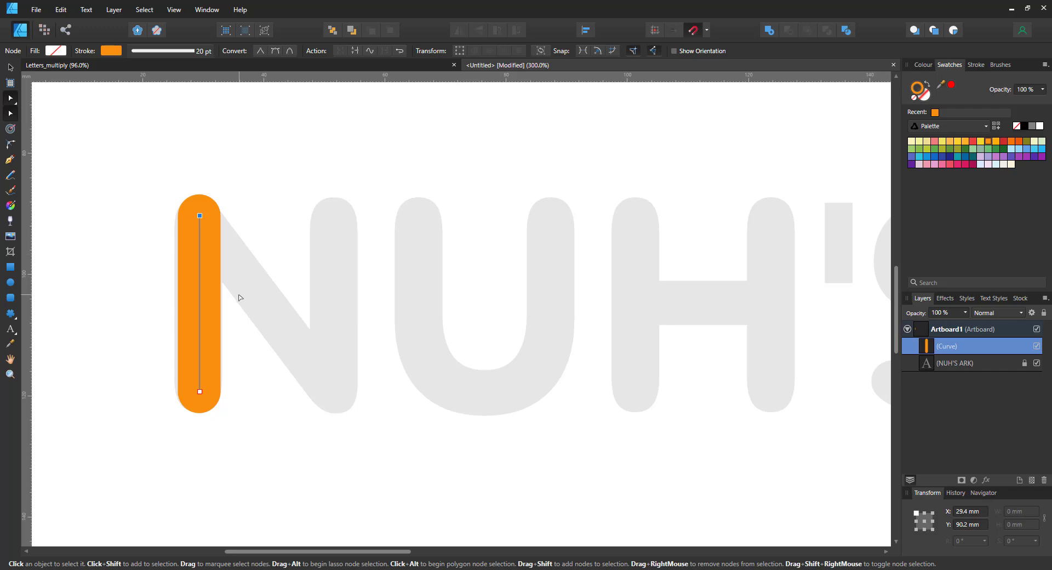
Duplicate the orange bar twice, spacing the copies across the N's diagonal and right stem
key("ctrl+j")
key("v")
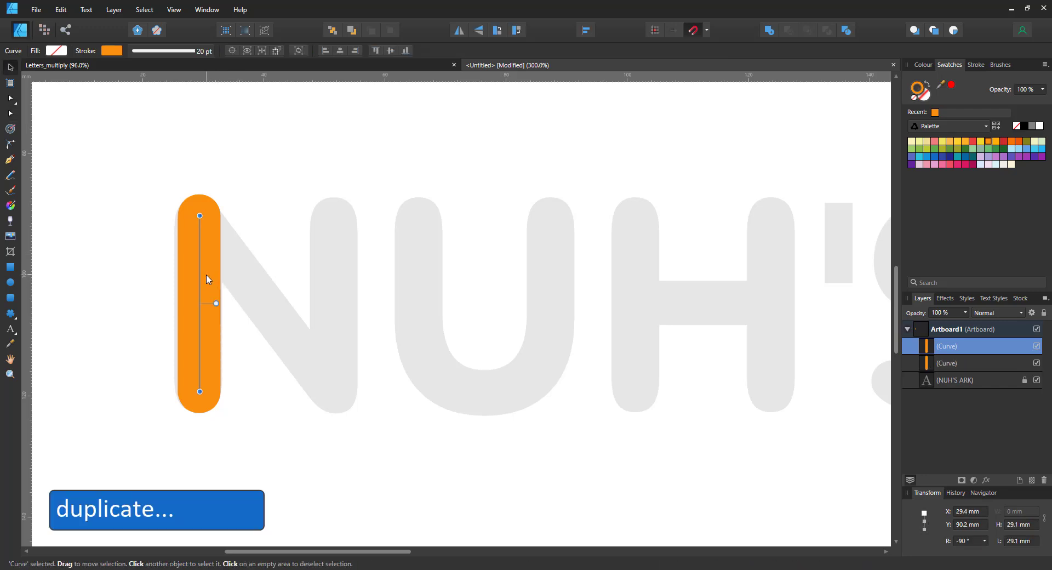
left_click_drag(207, 279, 334, 279)
key("ctrl+j")
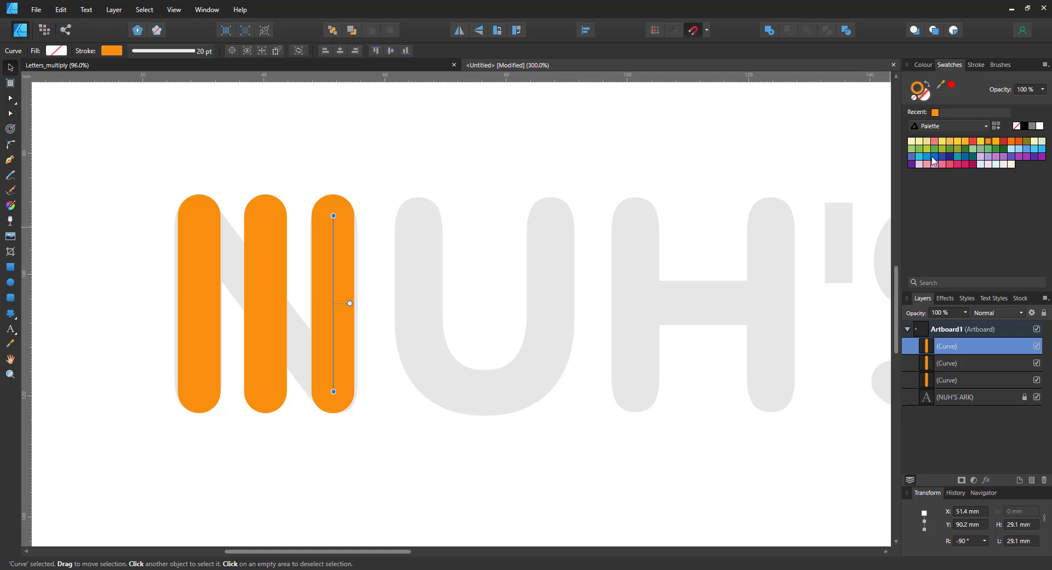
Colour the right bar cyan, the middle bar yellow, and the left bar a deeper orange
left_click(920, 157)
left_click(275, 236)
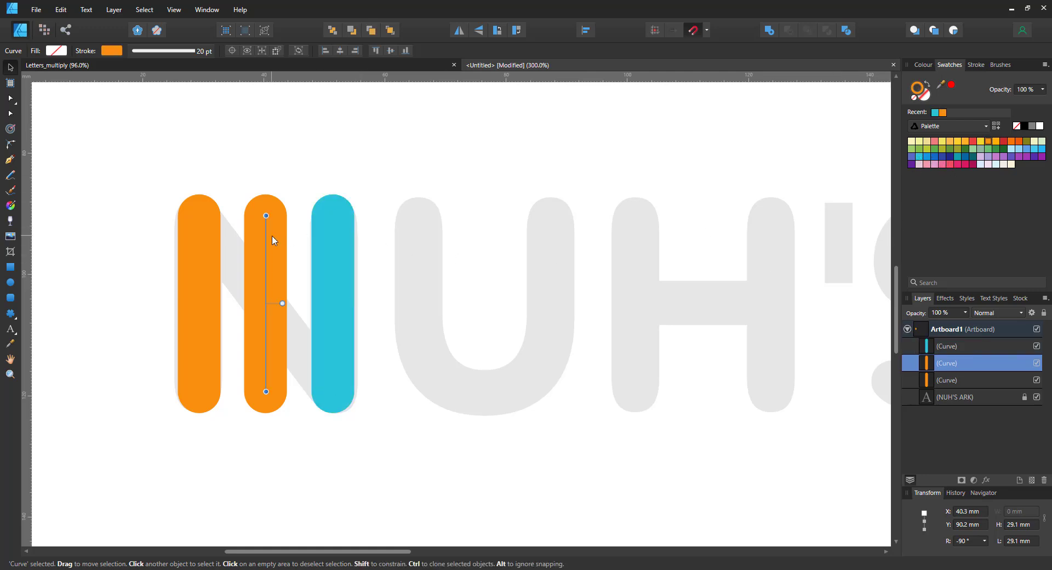
left_click(958, 142)
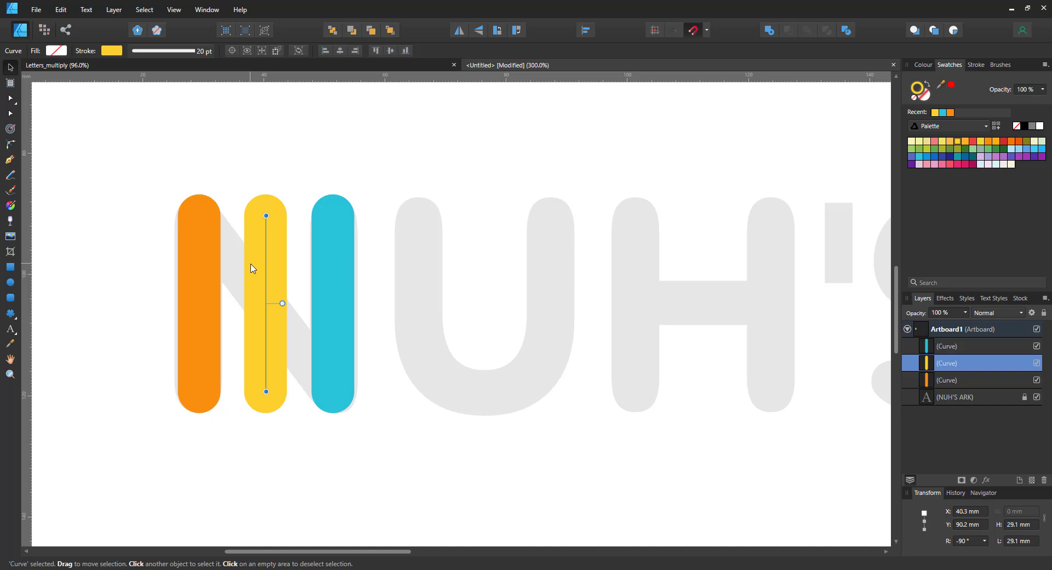
left_click(200, 253)
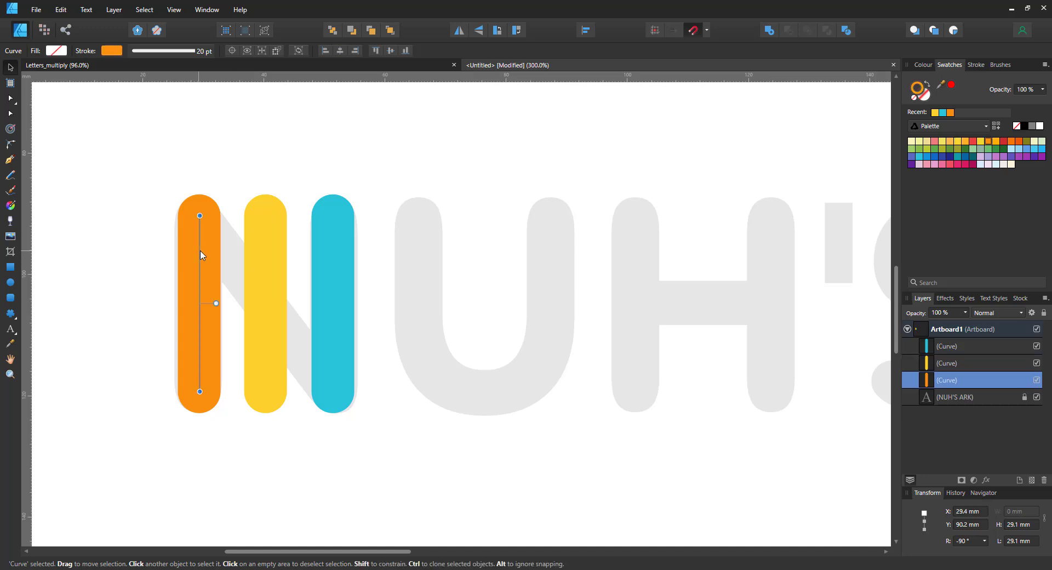
left_click(1012, 141)
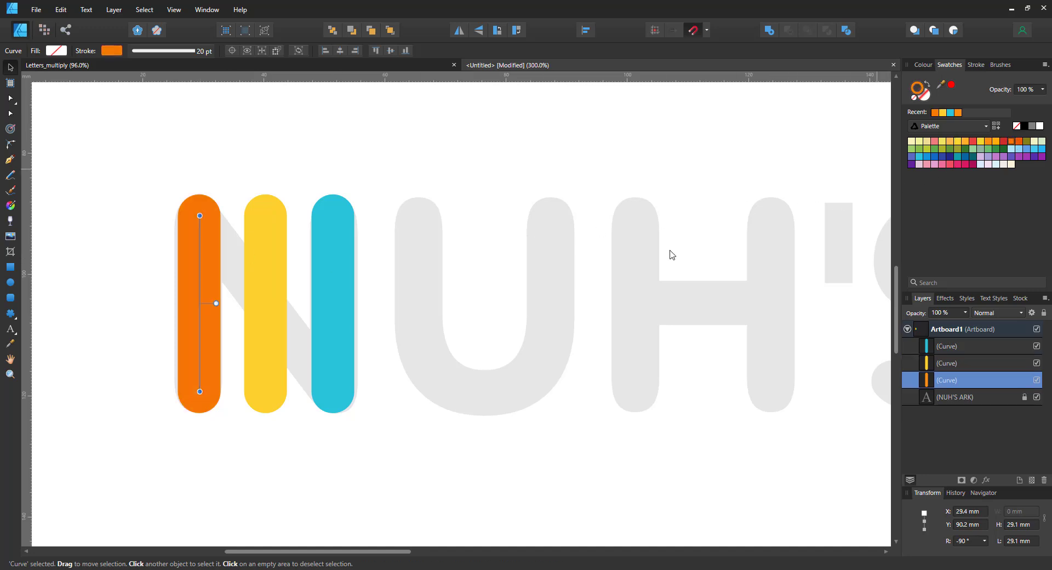
left_click(263, 270)
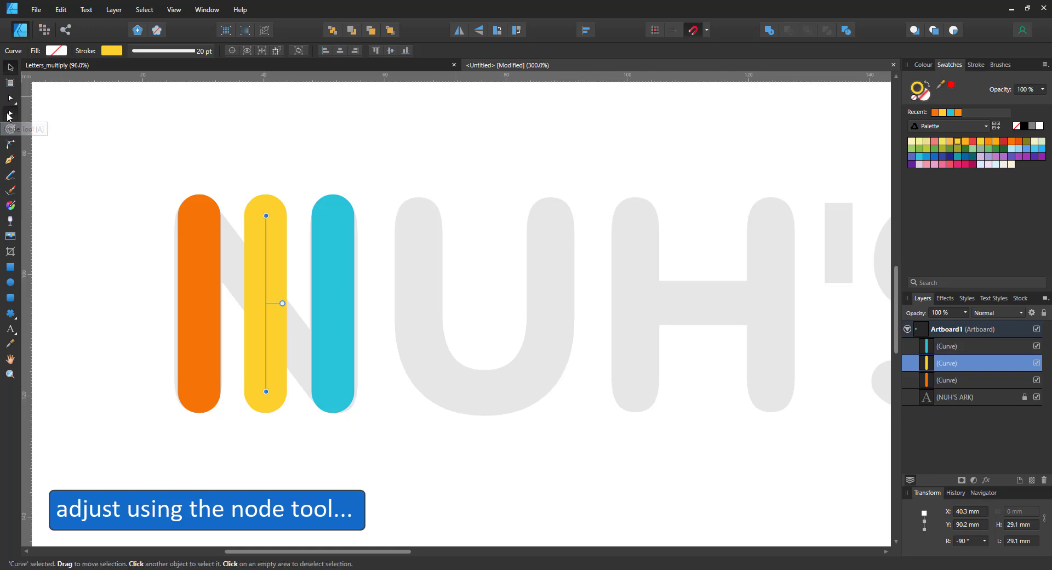
Drag the yellow bar's top node to the orange stem's top and its bottom node to the cyan stem's bottom
left_click(8, 114)
mouse_move(265, 215)
left_mouse_down()
mouse_move(165, 216)
mouse_move(200, 216)
left_mouse_up()
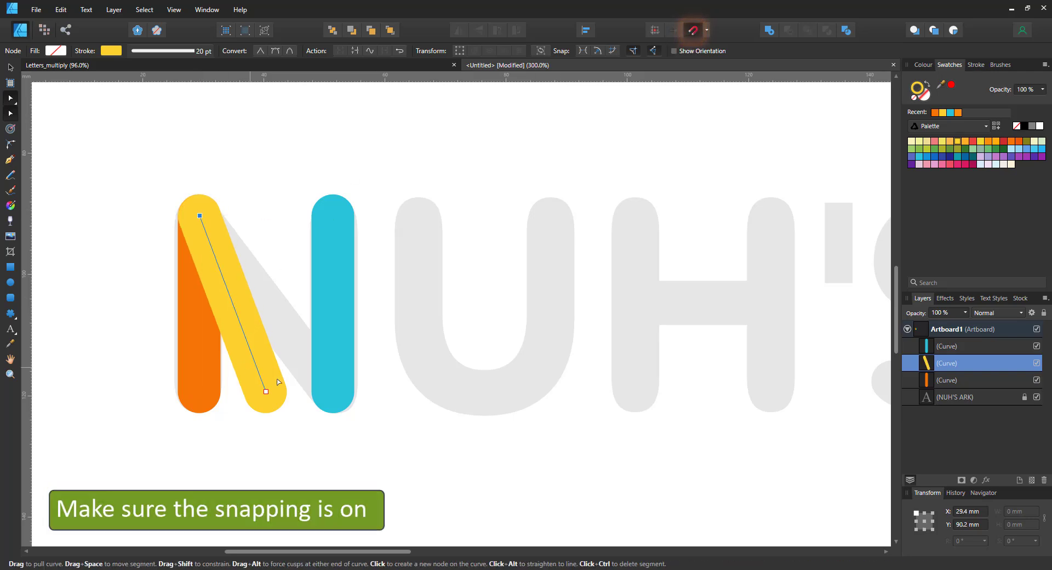
left_click_drag(268, 392, 334, 392)
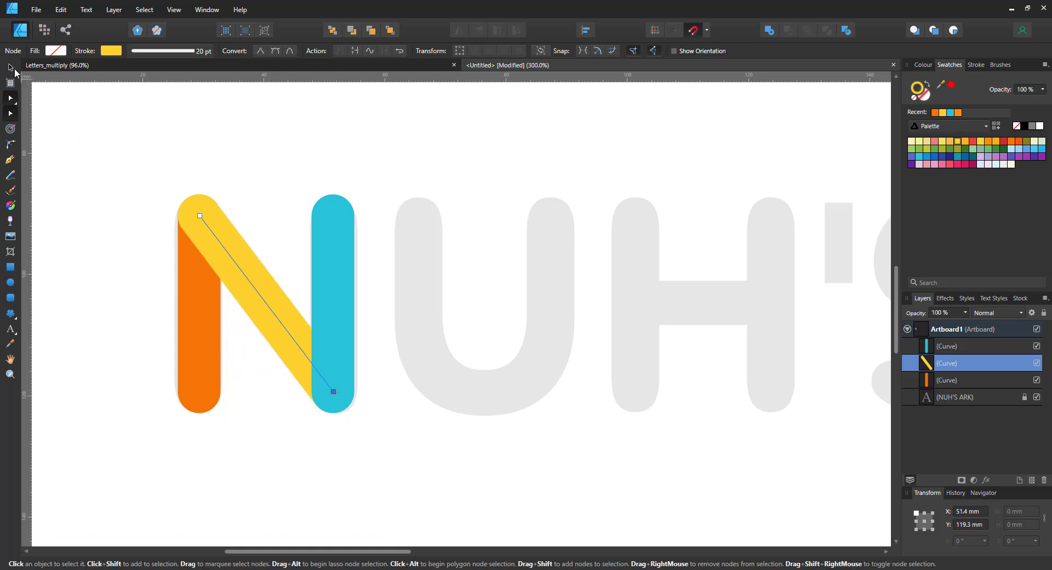
left_click(15, 70)
Set the orange, yellow and cyan N strokes to Multiply blend mode
left_click_drag(105, 121, 434, 455)
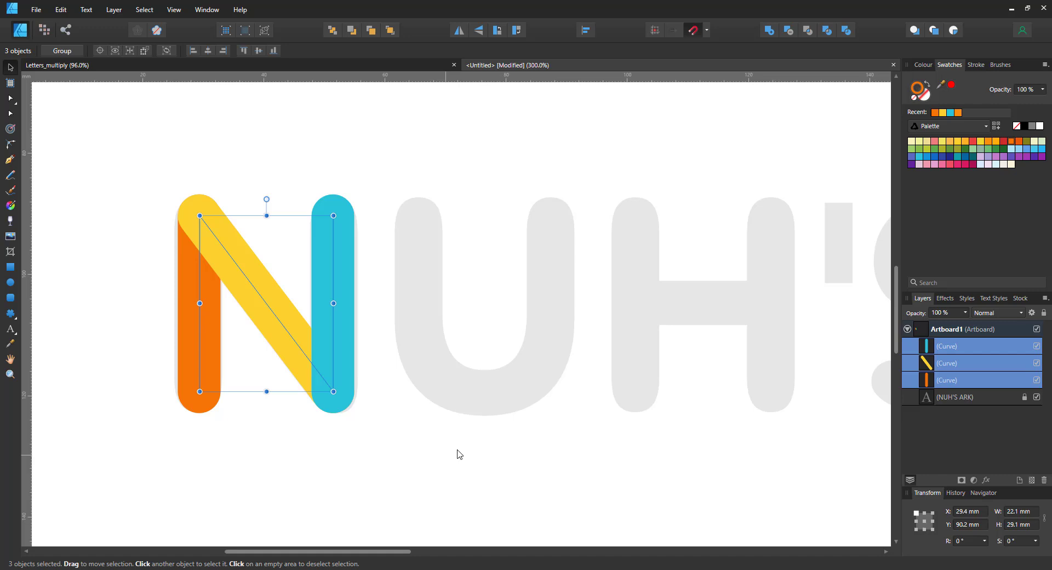
left_click(1010, 313)
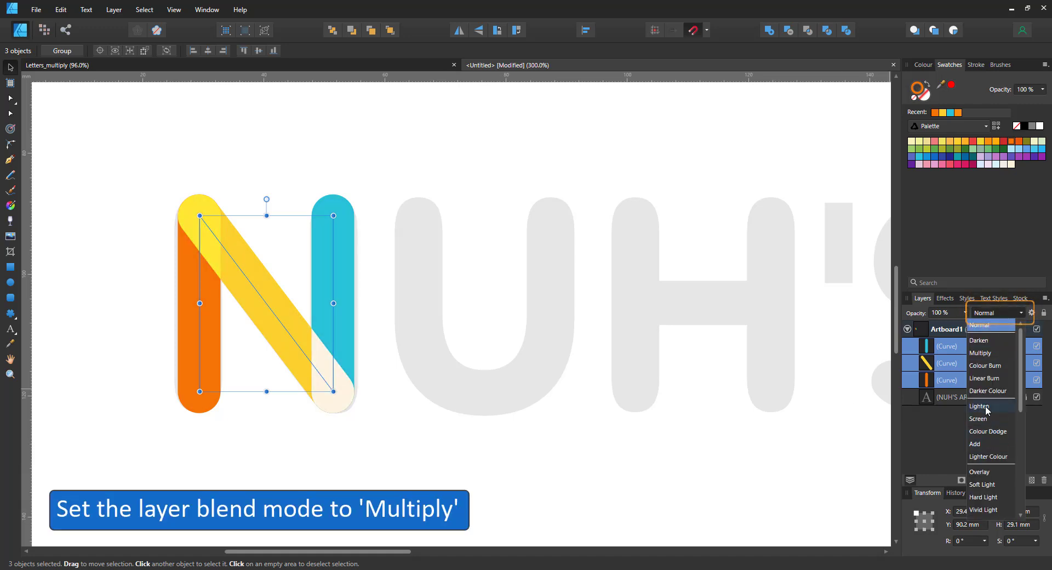
left_click(989, 354)
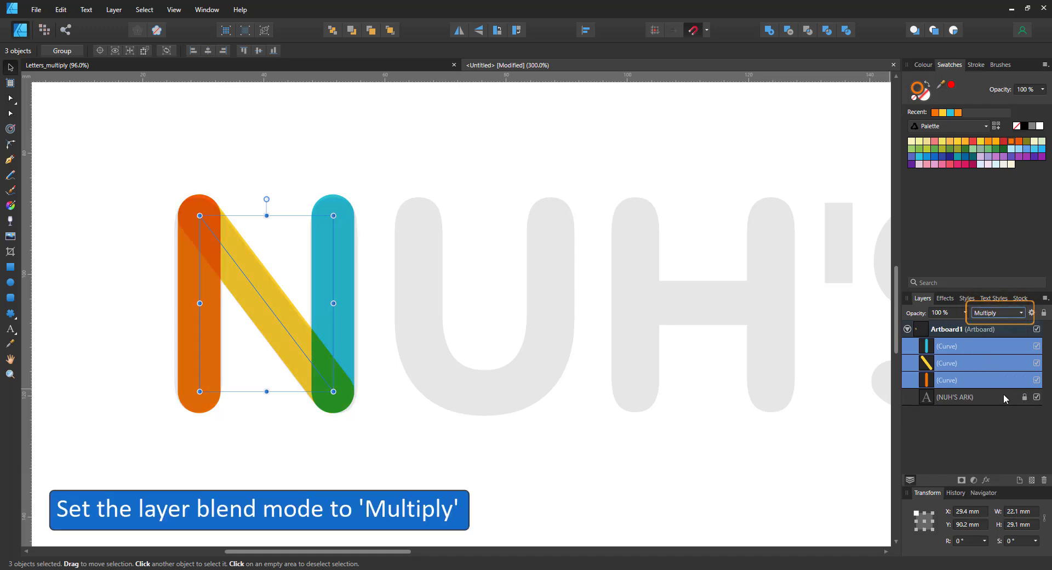
left_click(1036, 397)
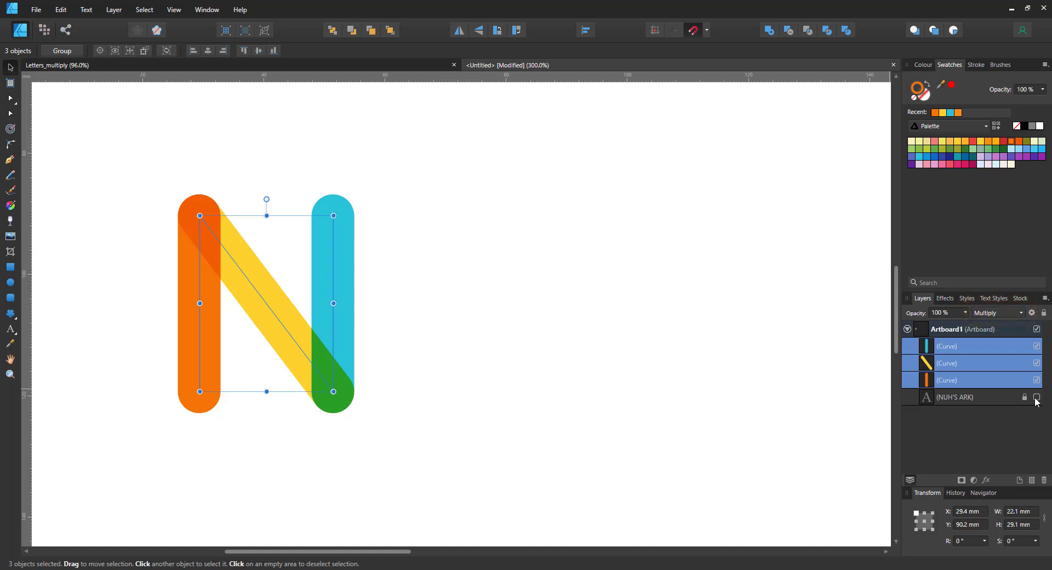
left_click(1036, 397)
left_click(377, 207)
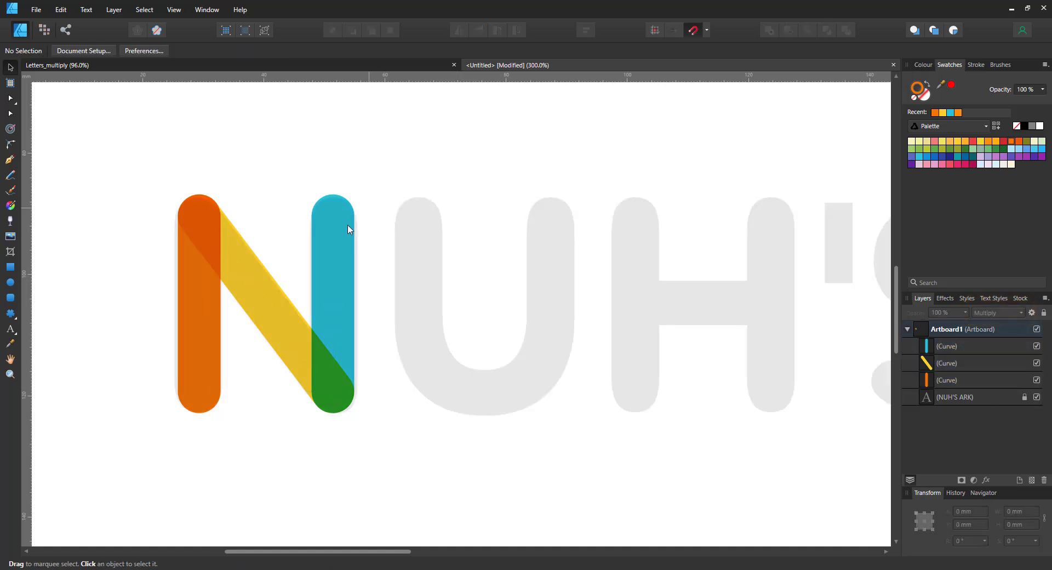
left_click(190, 274)
Copy the two N stems onto the U as shorter uprights, making the right one yellow-green
left_click(339, 282, "shift")
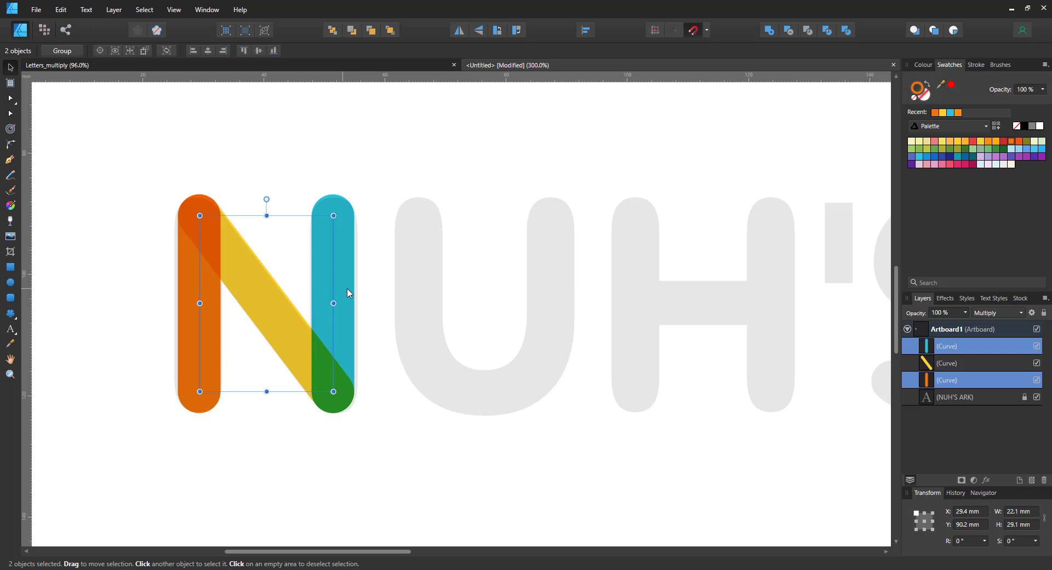
key("ctrl+j")
left_click_drag(338, 291, 554, 292)
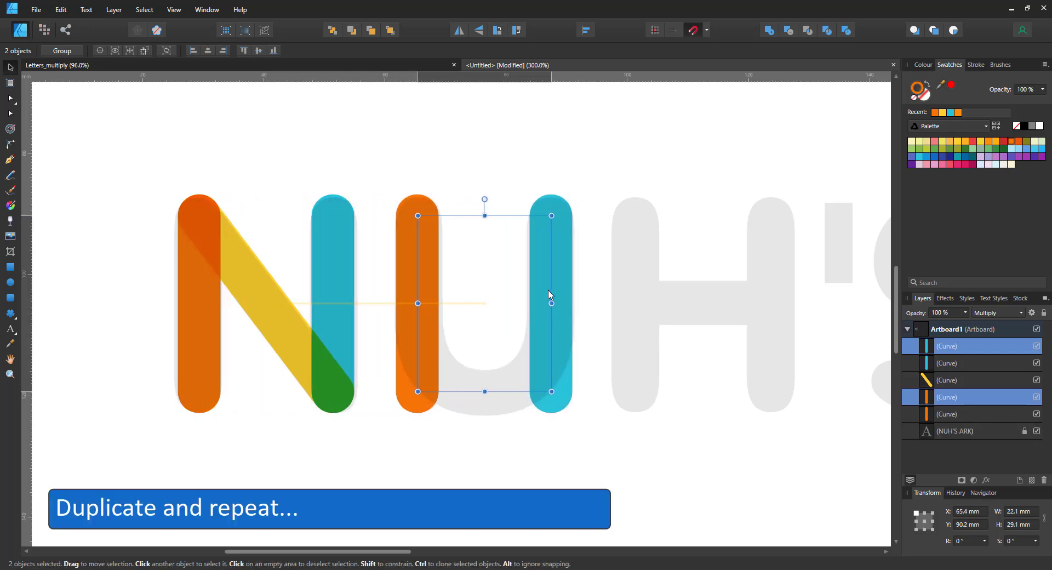
left_click_drag(553, 292, 550, 294)
left_click_drag(485, 391, 486, 334)
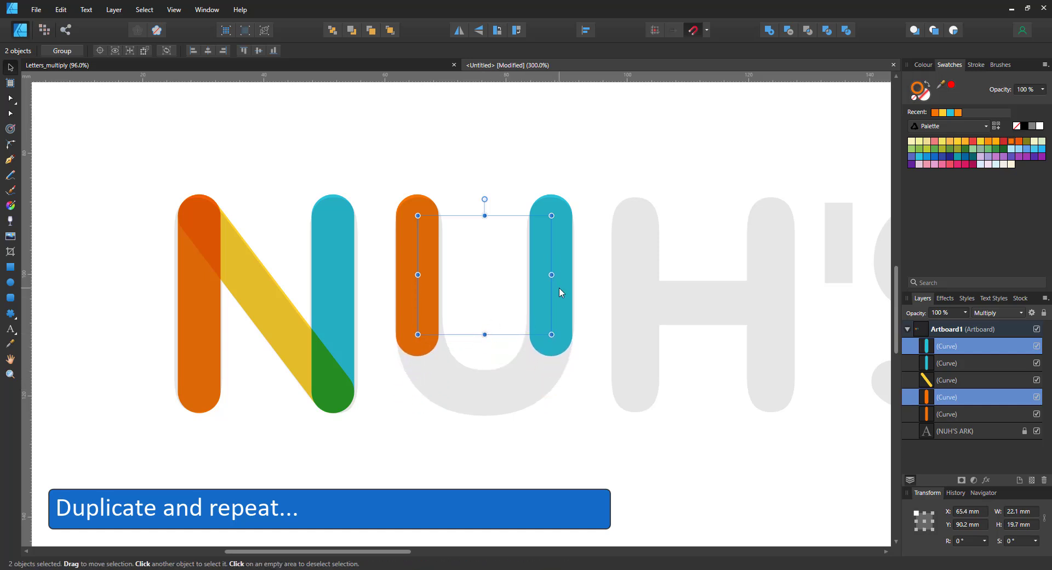
left_click(559, 288)
left_click(948, 148)
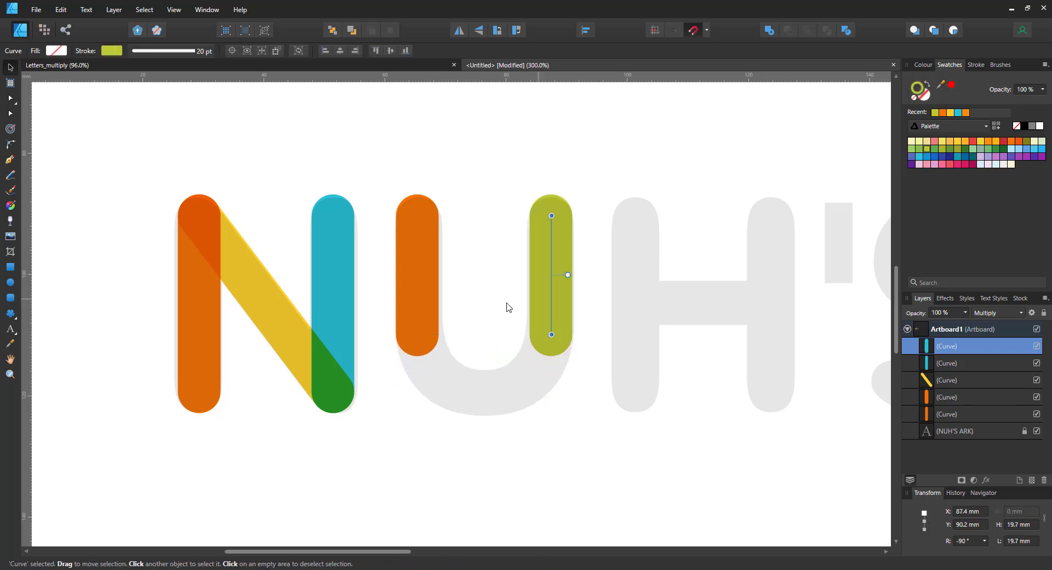
Bend a copy of the left upright into the U's cyan curved bottom
left_click(423, 301)
key("ctrl+j")
key("a")
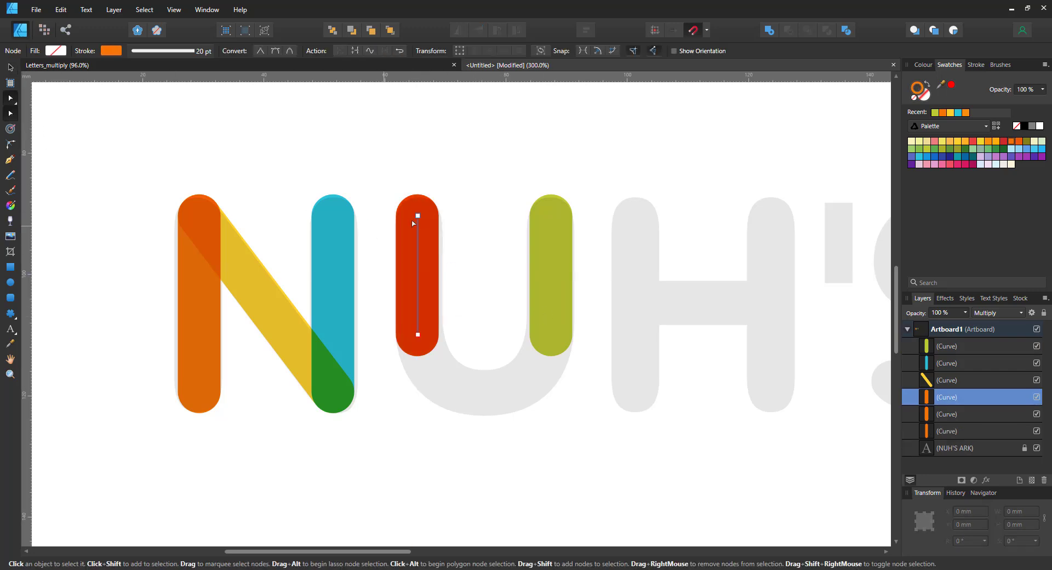
left_click_drag(415, 219, 551, 335)
mouse_move(476, 334)
left_mouse_down()
mouse_move(456, 423)
mouse_move(417, 416)
left_mouse_up()
mouse_move(503, 398)
left_mouse_down()
mouse_move(551, 415)
mouse_move(484, 391)
left_mouse_up()
left_click(958, 112)
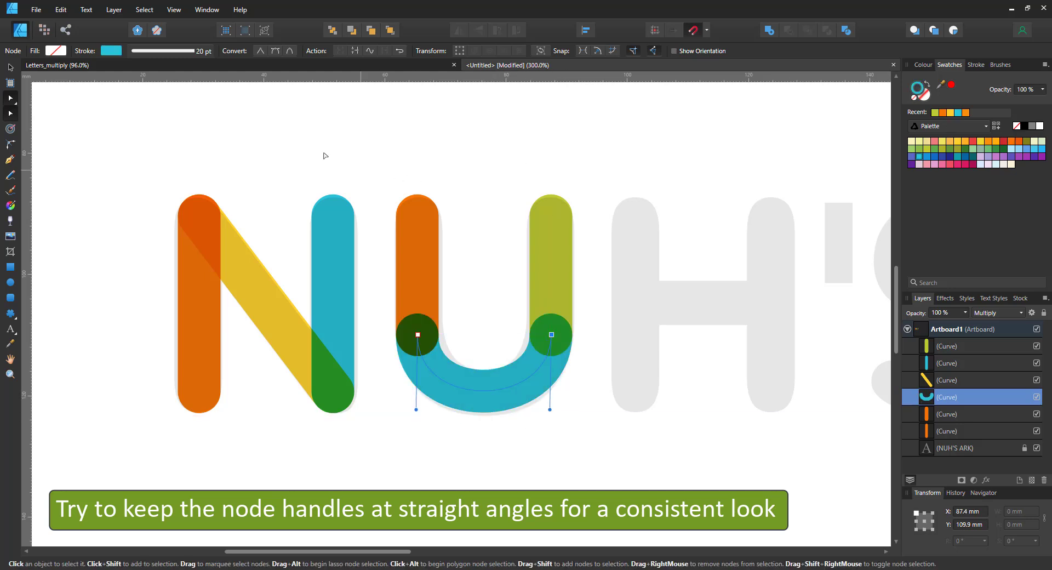
key("v")
left_click(208, 296)
Copy the N stems onto the H and make the left stem yellow
left_click(322, 288, "shift")
left_click_drag(322, 288, 759, 288)
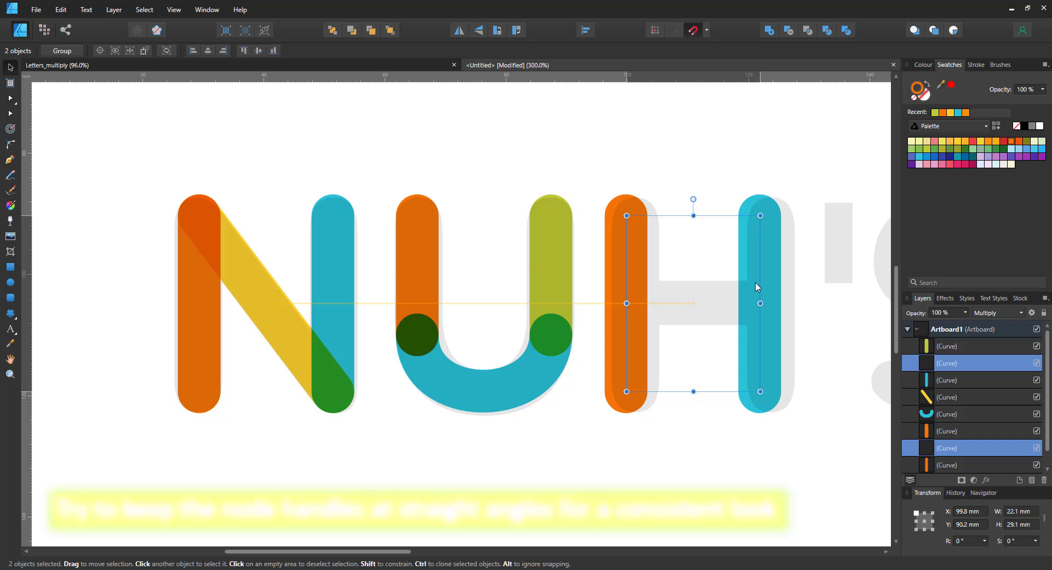
left_click(658, 282)
left_click(950, 113)
Reshape a copy of the right stem into a level orange crossbar joining the H's stems
left_click(767, 297)
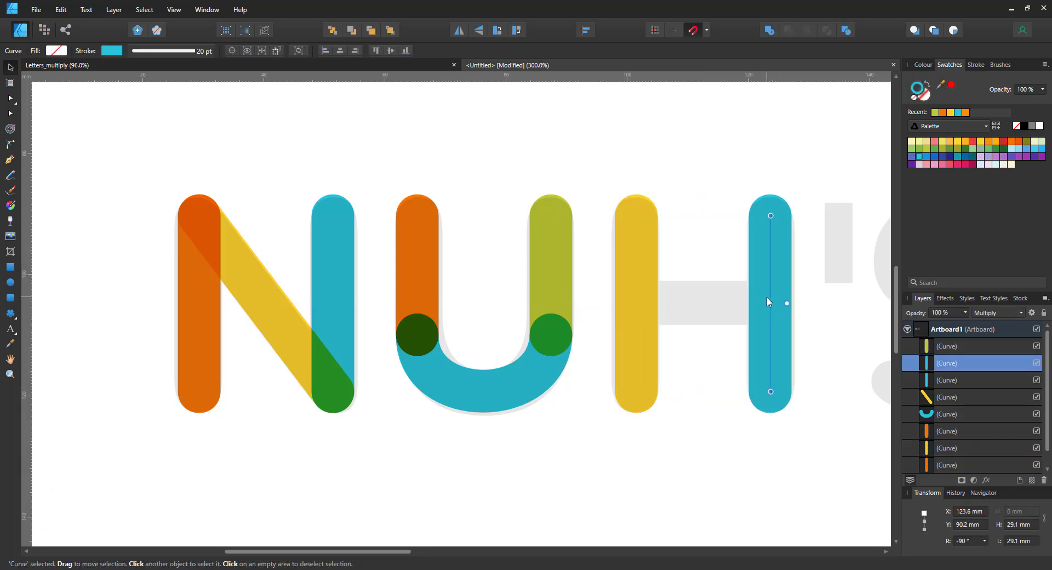
key("ctrl+j")
key("a")
left_click_drag(771, 216, 637, 298)
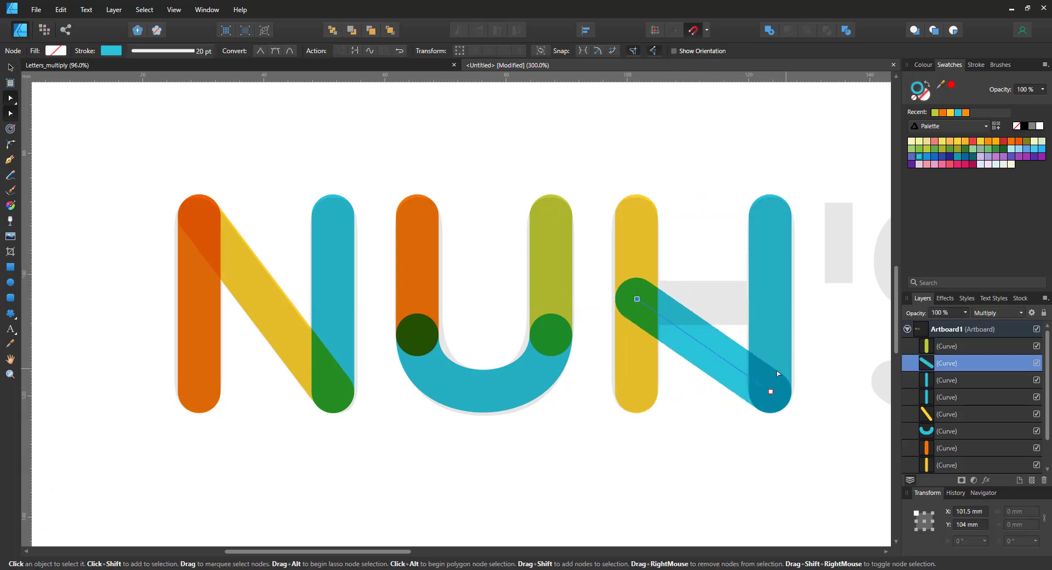
left_click_drag(770, 391, 770, 303)
left_click_drag(639, 299, 639, 303)
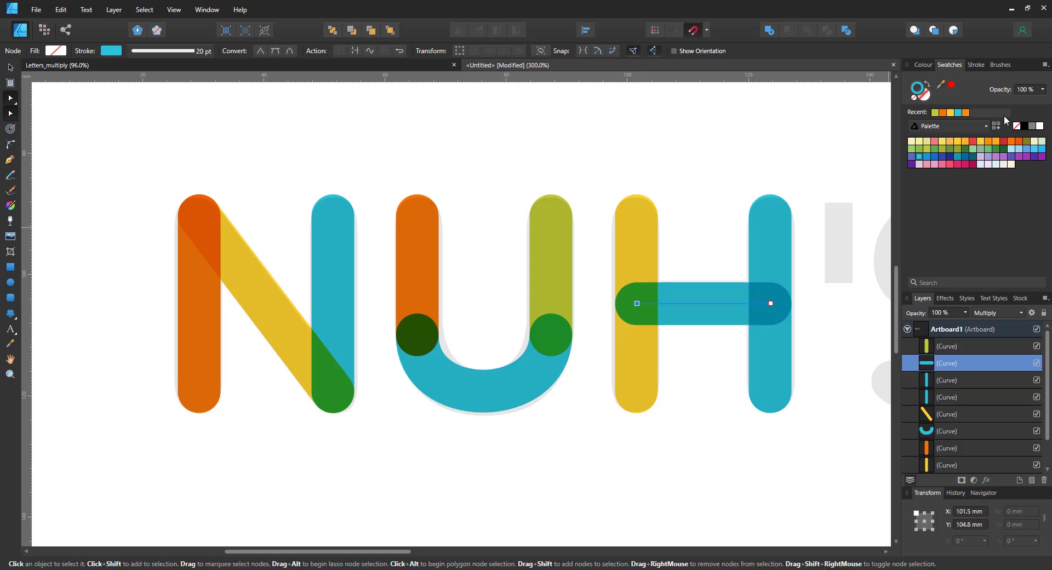
left_click(966, 112)
left_click_drag(391, 551, 455, 551)
left_click(563, 267)
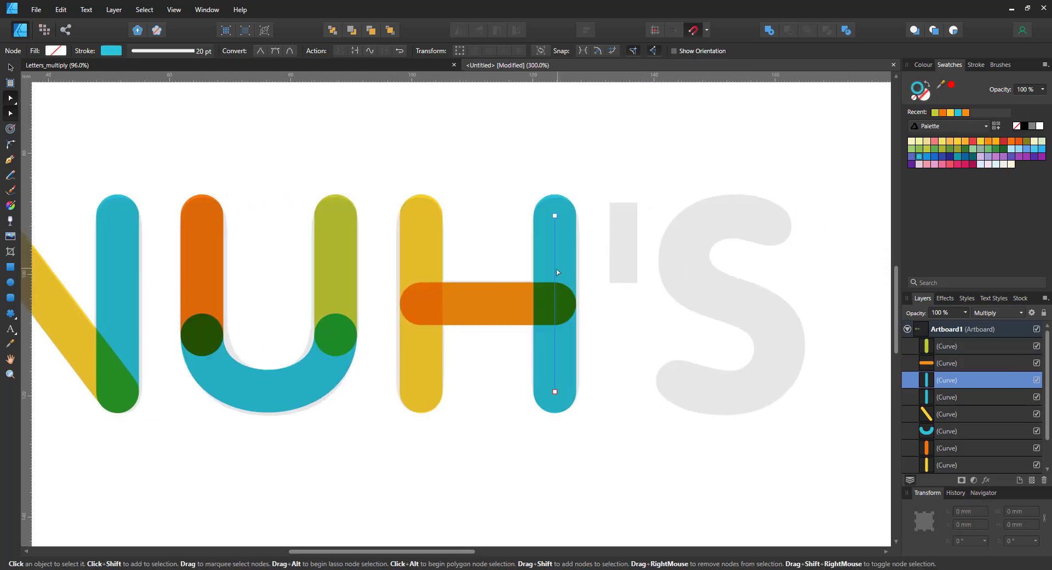
Make a purple apostrophe stroke and reshape a copy into the S's lower curve
mouse_move(553, 392)
left_mouse_down()
mouse_move(547, 246)
mouse_move(619, 246)
mouse_move(681, 361)
mouse_move(780, 356)
mouse_move(724, 403)
mouse_move(781, 401)
left_mouse_up()
key("v")
left_click(1018, 158)
key("ctrl+j")
key("a")
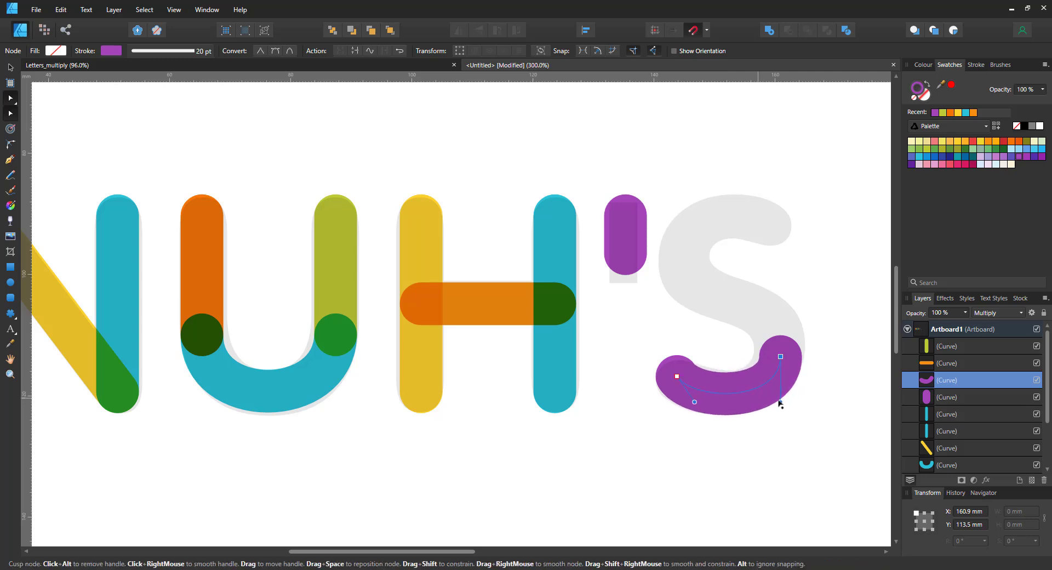
left_click_drag(780, 356, 779, 345)
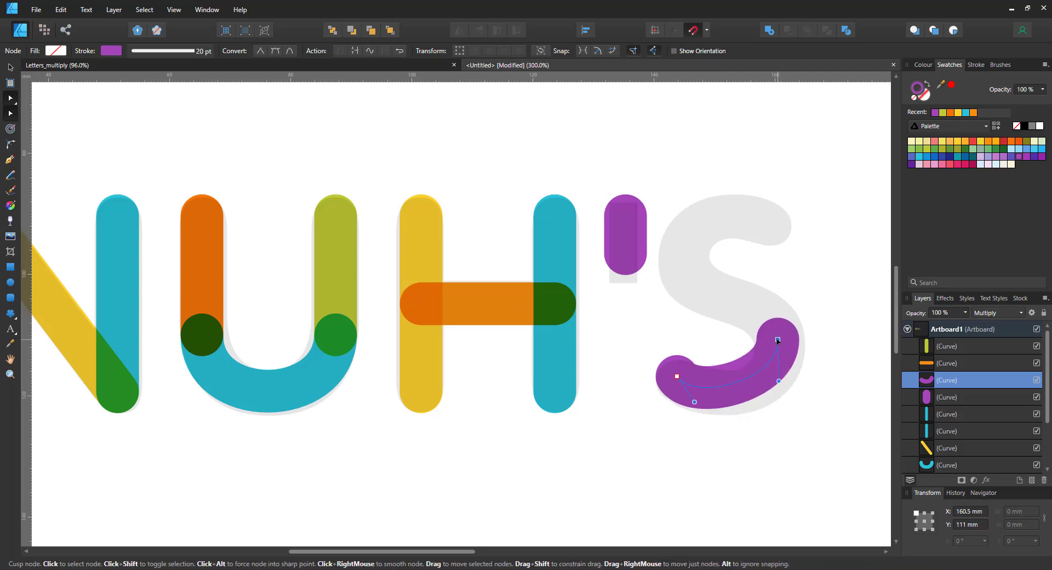
Bend another copy into the S's pinkish-red middle stroke
key("ctrl+j")
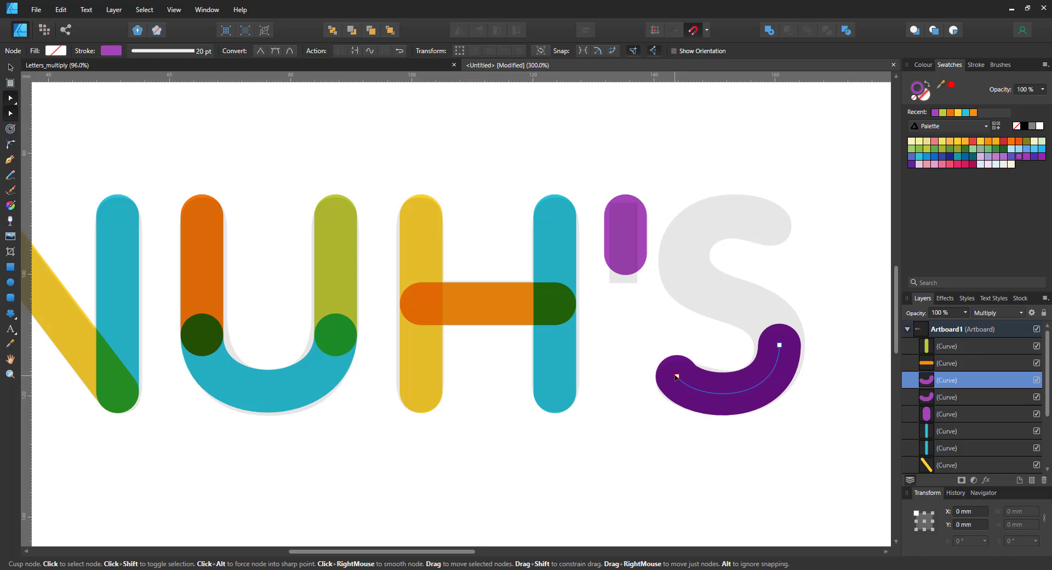
left_click_drag(677, 376, 681, 253)
left_click_drag(778, 405, 779, 297)
left_click_drag(698, 278, 684, 319)
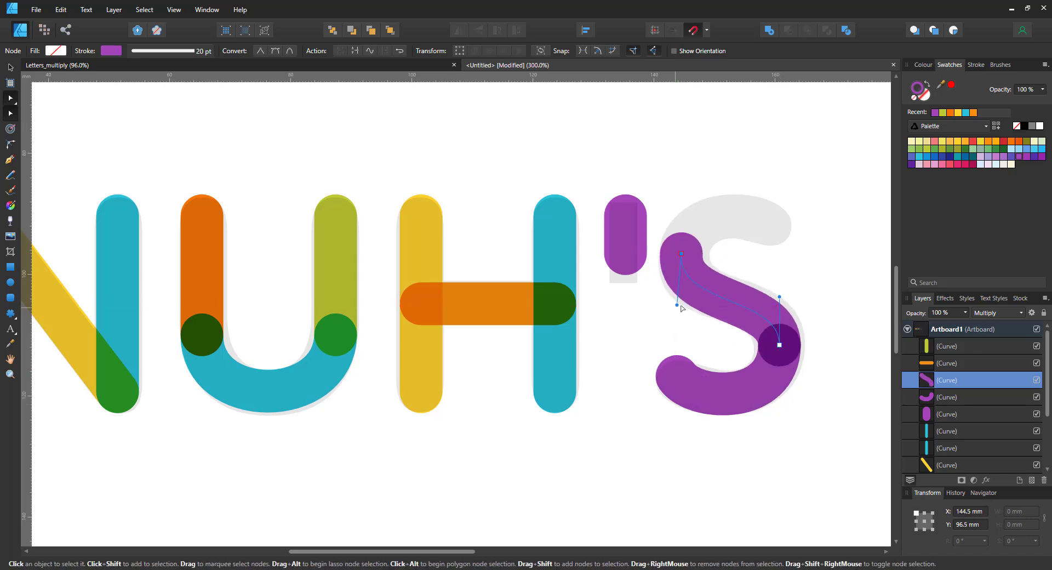
left_click_drag(779, 297, 776, 280)
left_click(982, 142)
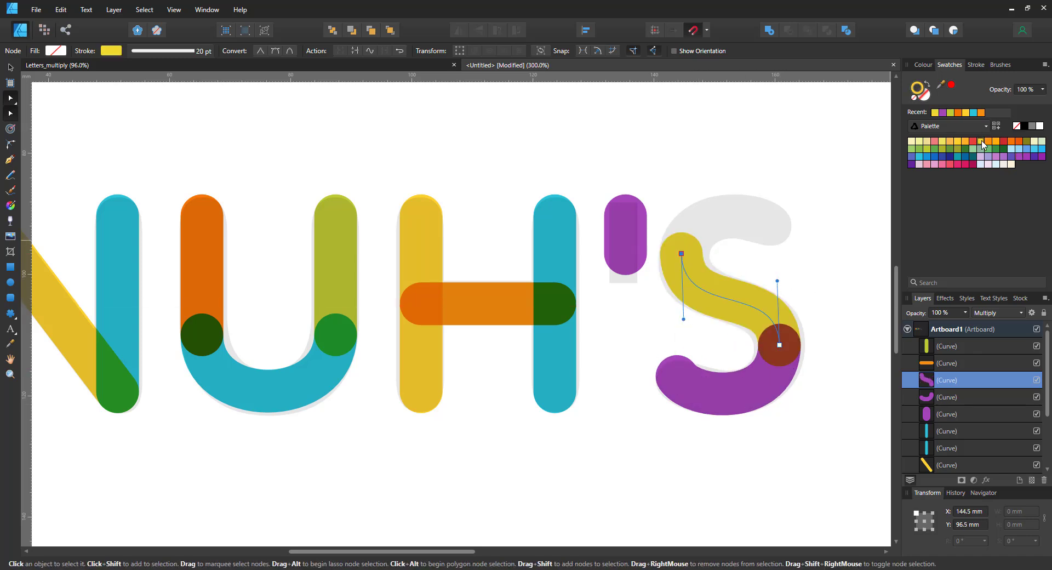
left_click(950, 163)
Flip a copy of the purple curve up into the S's yellow-green top arc
left_click(745, 366)
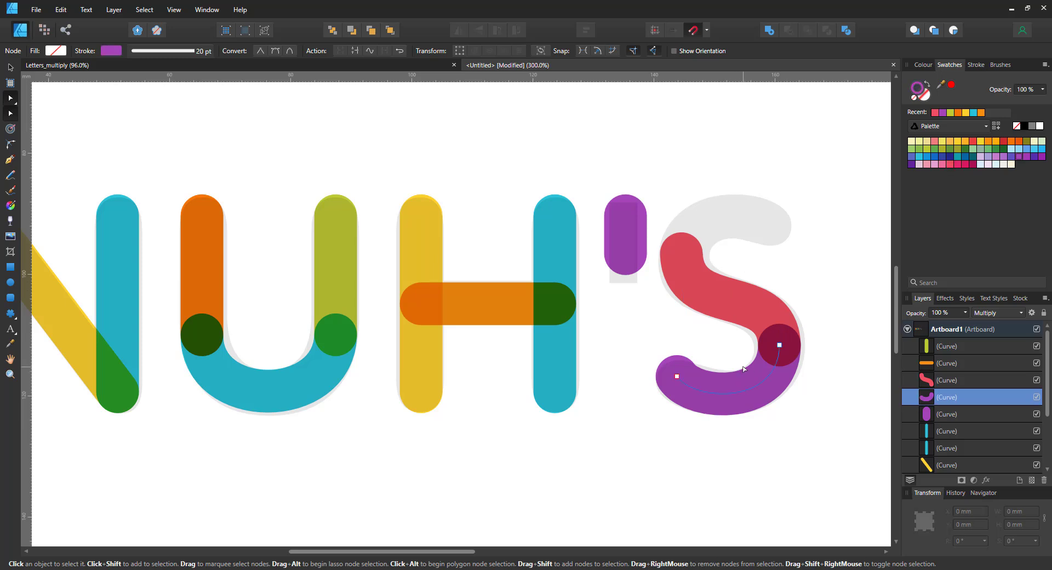
key("v")
key("ctrl+j")
left_click(478, 30)
left_click_drag(740, 361, 740, 221)
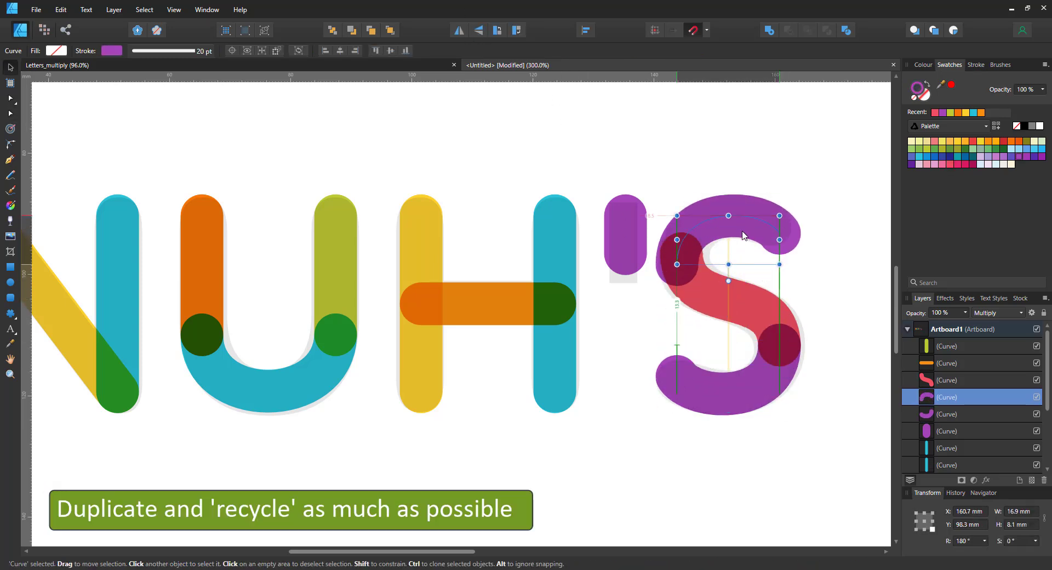
key("a")
left_click_drag(682, 268, 684, 255)
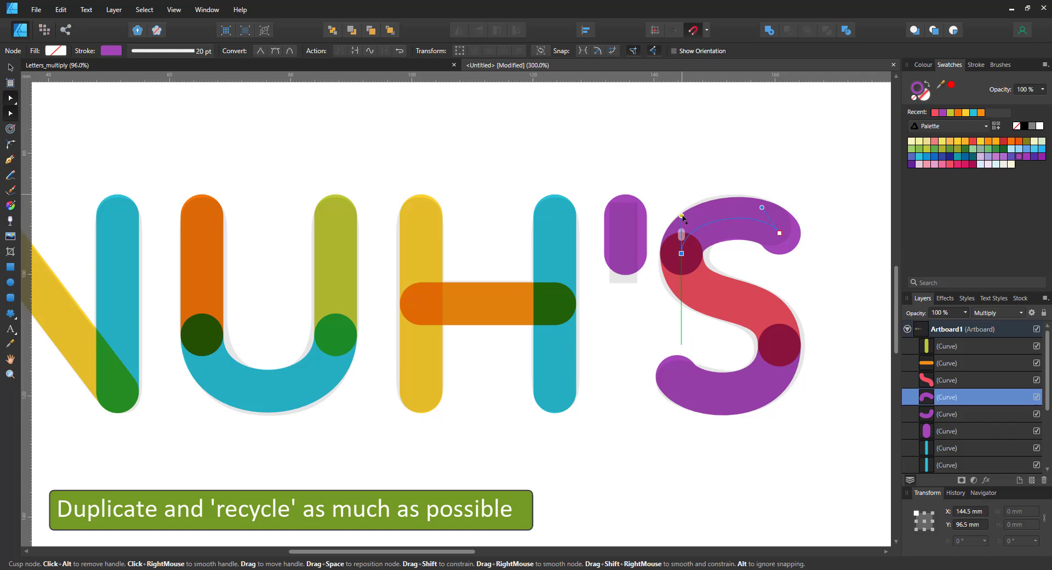
left_click_drag(682, 193, 681, 207)
left_click(950, 112)
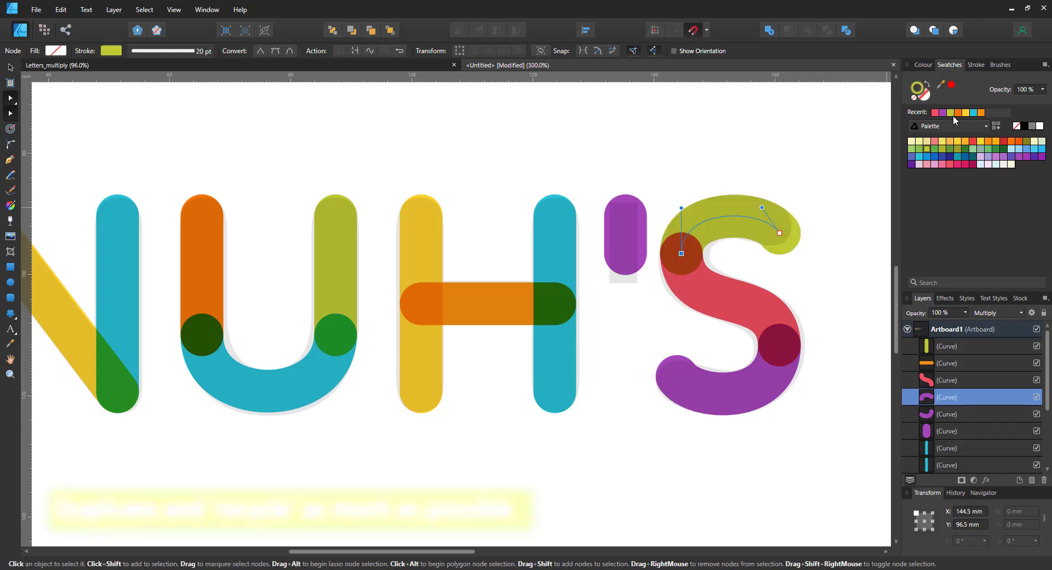
Recolour the S's middle curve orange
left_click(742, 297)
left_click(965, 141)
left_click_drag(446, 553, 532, 554)
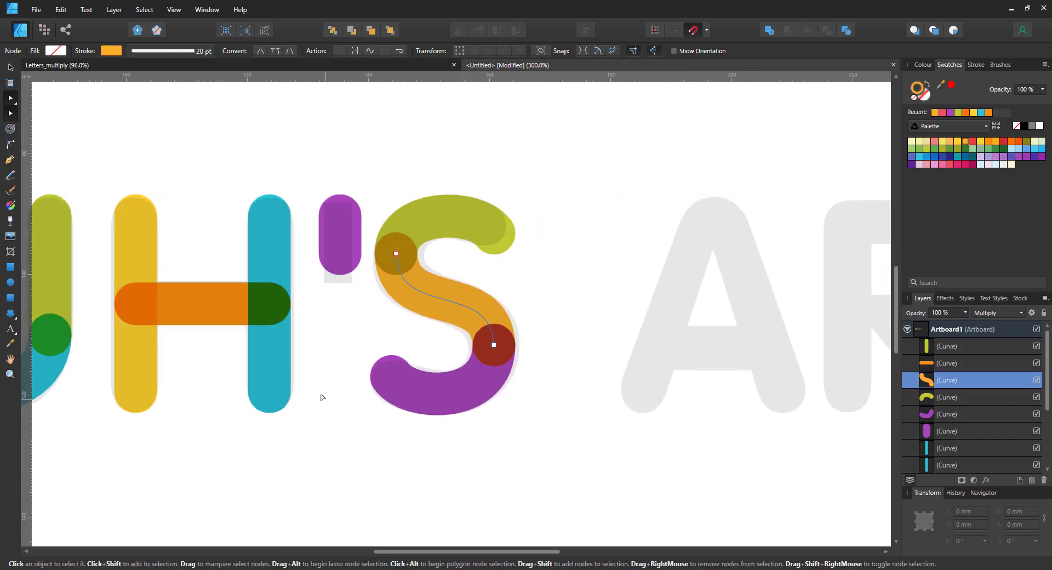
left_click(289, 366)
Copy the blue stem over to the A and slant its top to the right
key("v")
left_click_drag(263, 353, 639, 354)
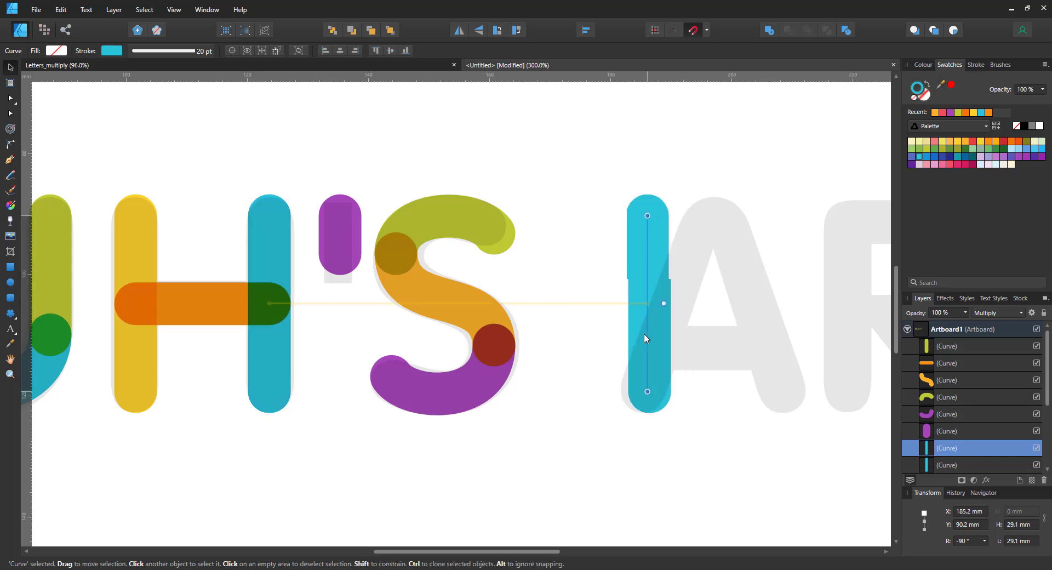
key("a")
left_click_drag(645, 216, 714, 211)
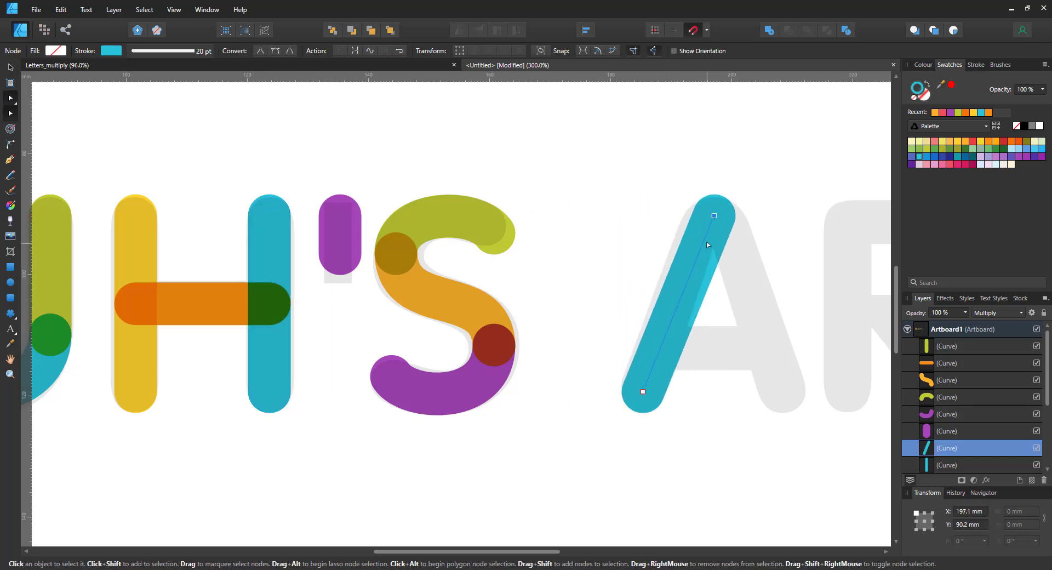
Mirror a copy of the slanted stroke into the A's orange right leg
key("ctrl+j")
key("v")
key("ctrl+shift+h")
mouse_move(681, 242)
left_mouse_down()
mouse_move(750, 243)
mouse_move(789, 403)
mouse_move(785, 344)
mouse_move(765, 380)
left_mouse_up()
left_click(935, 111)
Duplicate the A's left stroke into a red crossbar
left_click(689, 329)
key("ctrl+j")
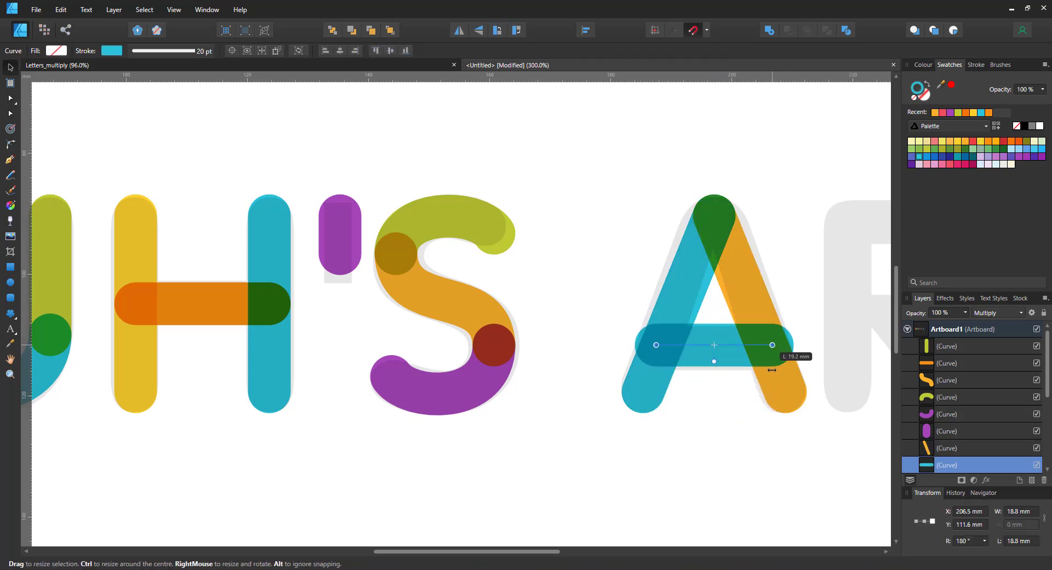
left_click(943, 111)
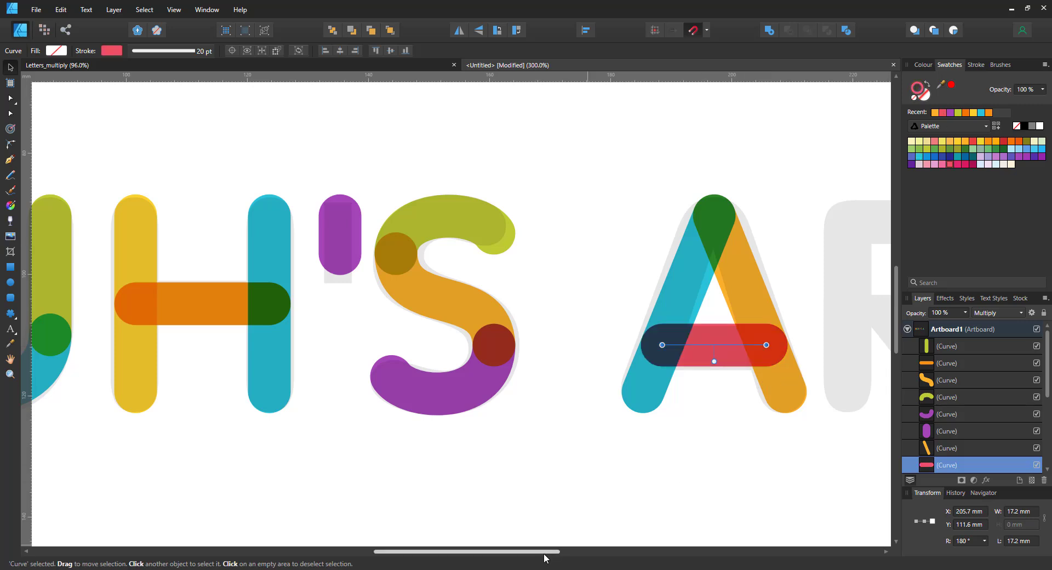
left_click_drag(550, 551, 641, 550)
scroll(165, 274, "left", 3)
left_click(51, 236)
key("ctrl+j")
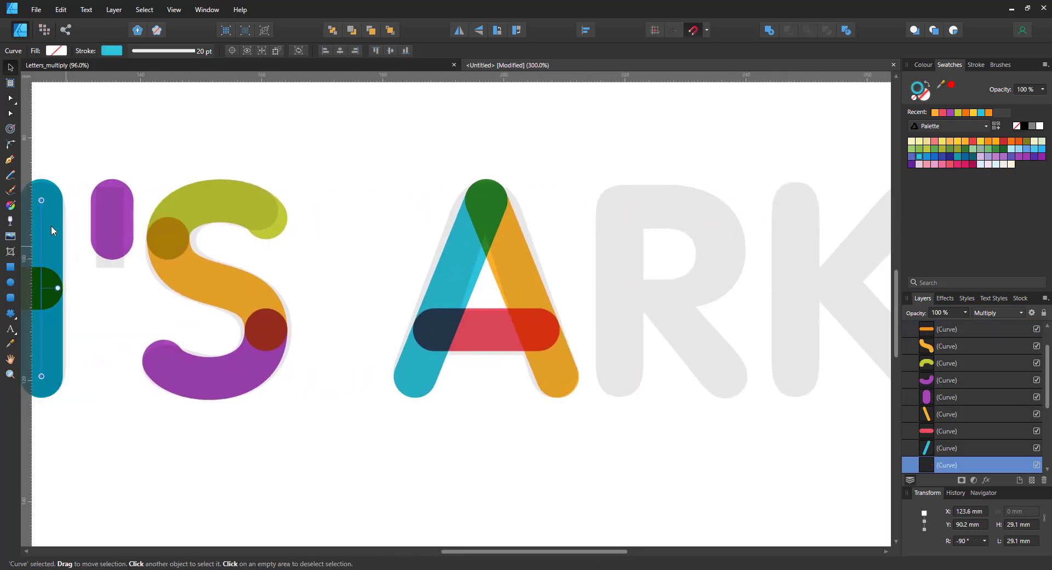
Place a stem copy for the R, colour it yellow-green, and duplicate it
left_click_drag(51, 236, 623, 296)
left_click(958, 112)
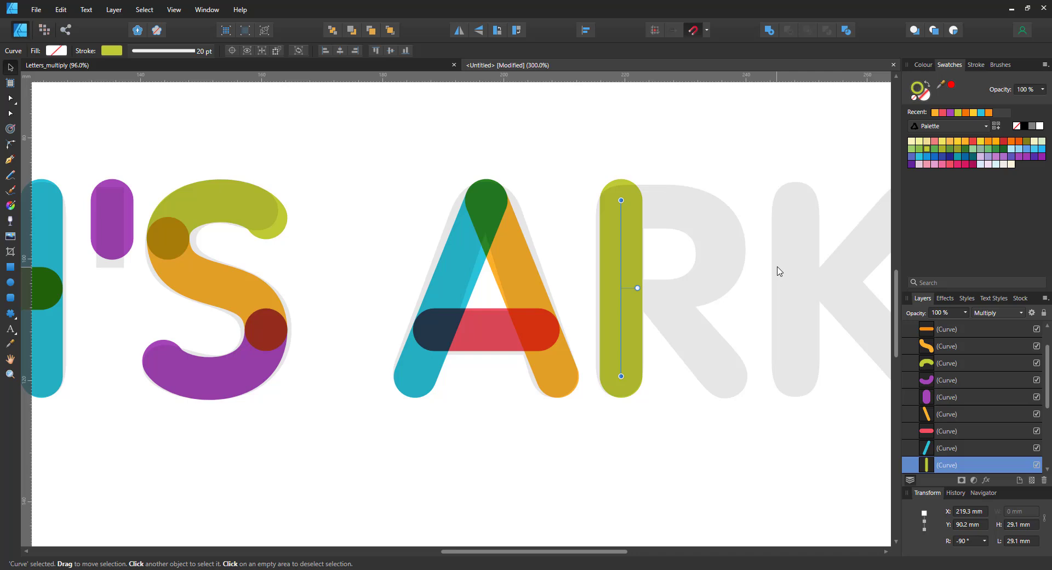
key("ctrl+j")
key("a")
Reshape the copy's nodes into the R's diagonal leg and a bent bowl curve
left_click_drag(621, 377, 723, 376)
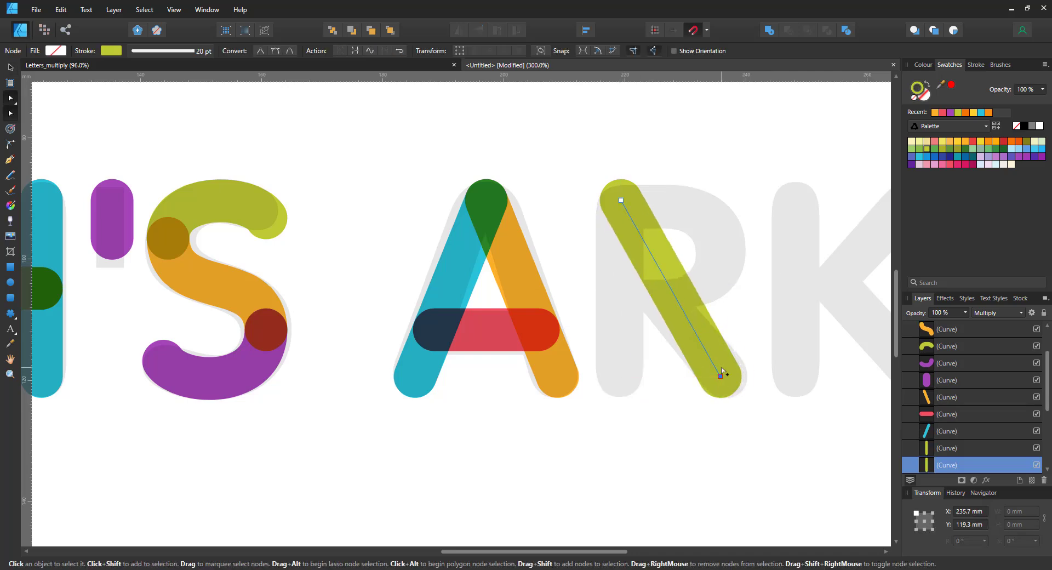
left_click_drag(621, 201, 621, 287)
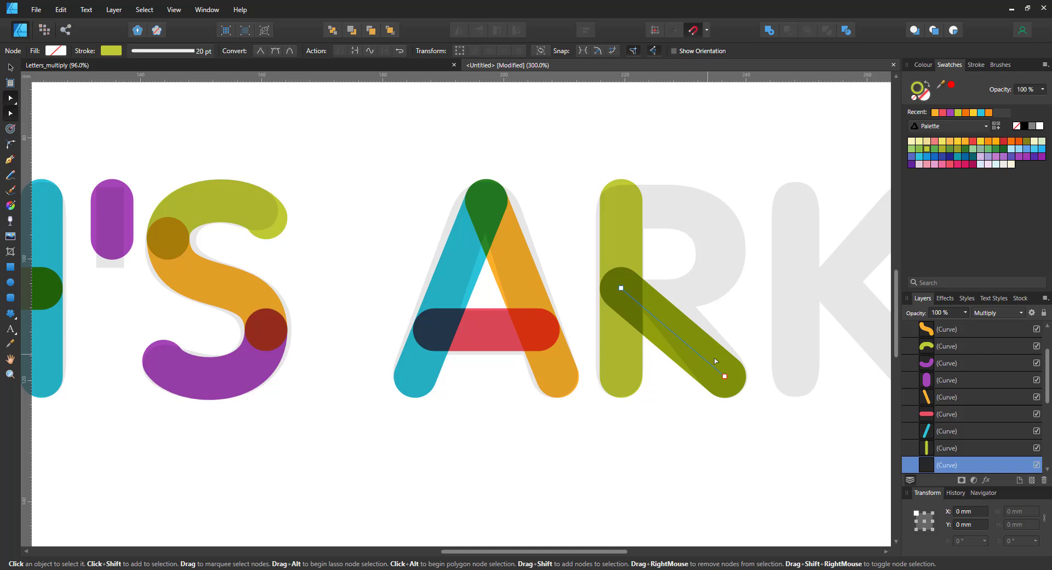
left_click_drag(724, 376, 725, 249)
left_click_drag(674, 274, 701, 295)
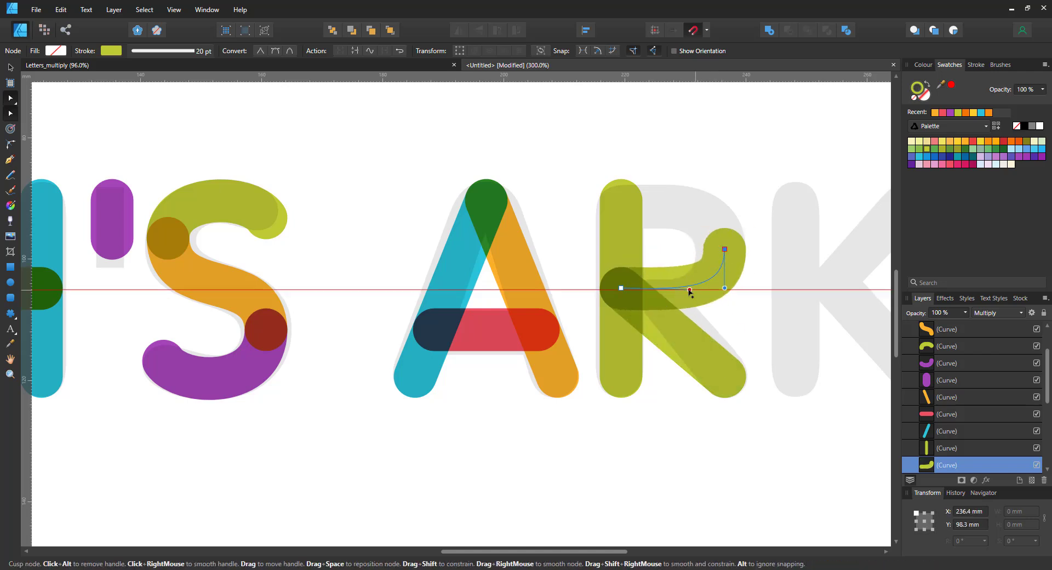
Flip a copy of the bowl curve to form the bowl's top, and recolour the bowl curves
key("v")
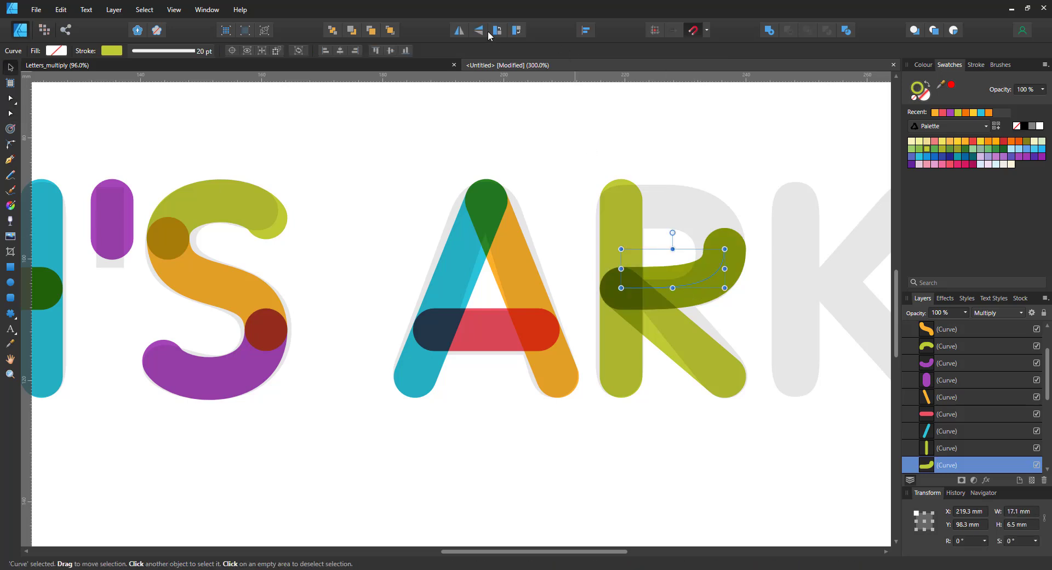
left_click(480, 30)
mouse_move(682, 290)
left_mouse_down()
mouse_move(682, 241)
mouse_move(725, 249)
left_mouse_up()
key("a")
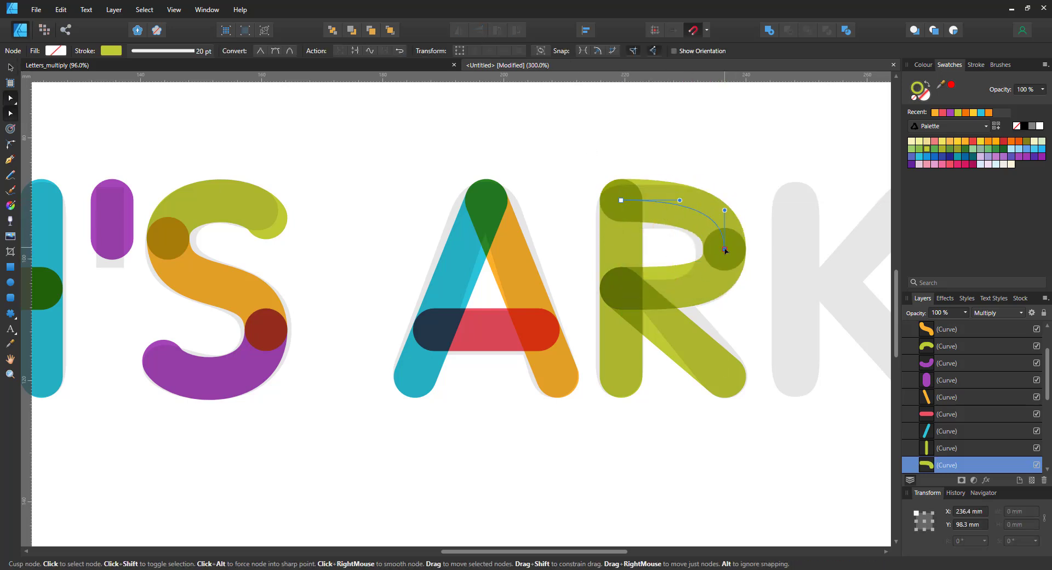
key("ctrl+v")
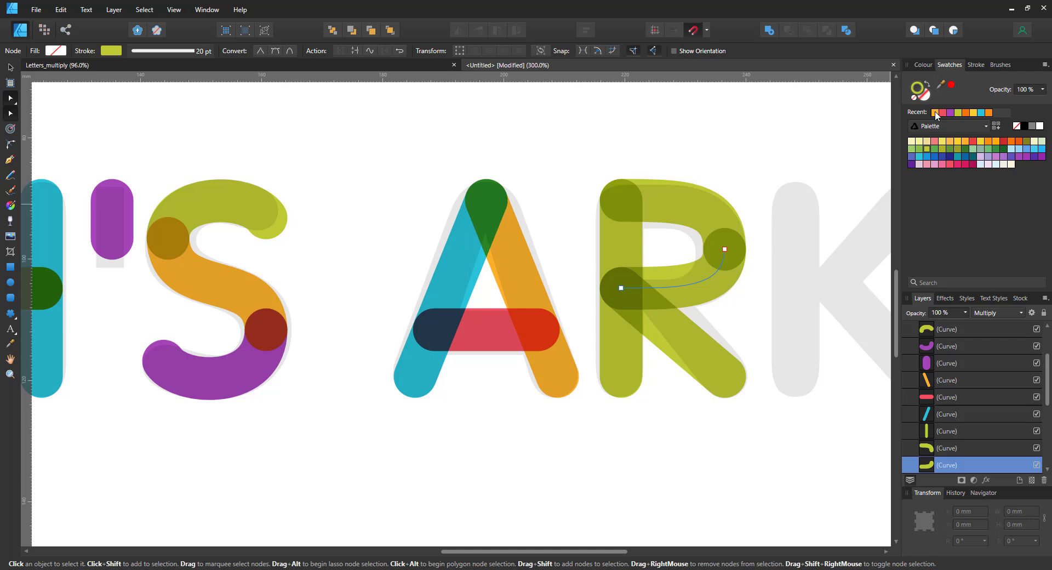
left_click(935, 112)
key("ctrl+v")
Make the R stem orange, then copy it to the K as a yellow-green stem
left_click(966, 113)
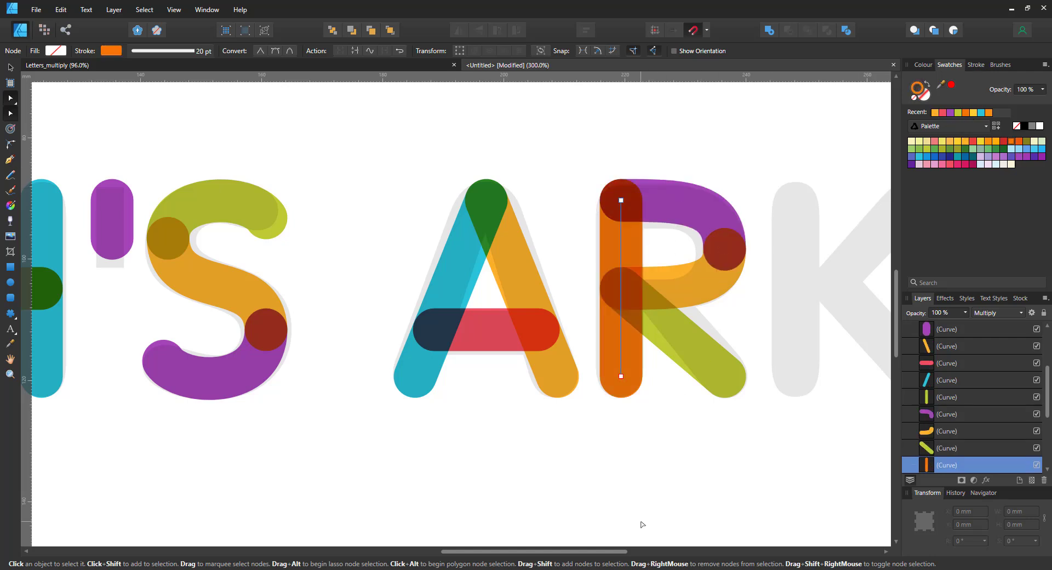
left_click_drag(603, 550, 647, 551)
key("v")
left_click_drag(474, 341, 635, 333)
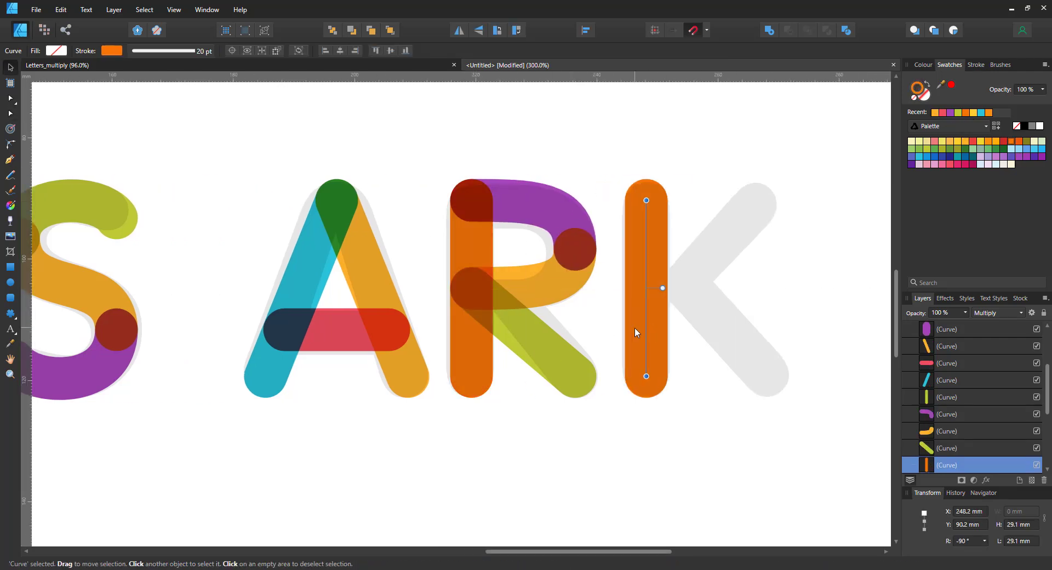
left_click(927, 149)
Swing a stem copy into the K's diagonal arm, copy it for the leg, and fit the artboard
key("a")
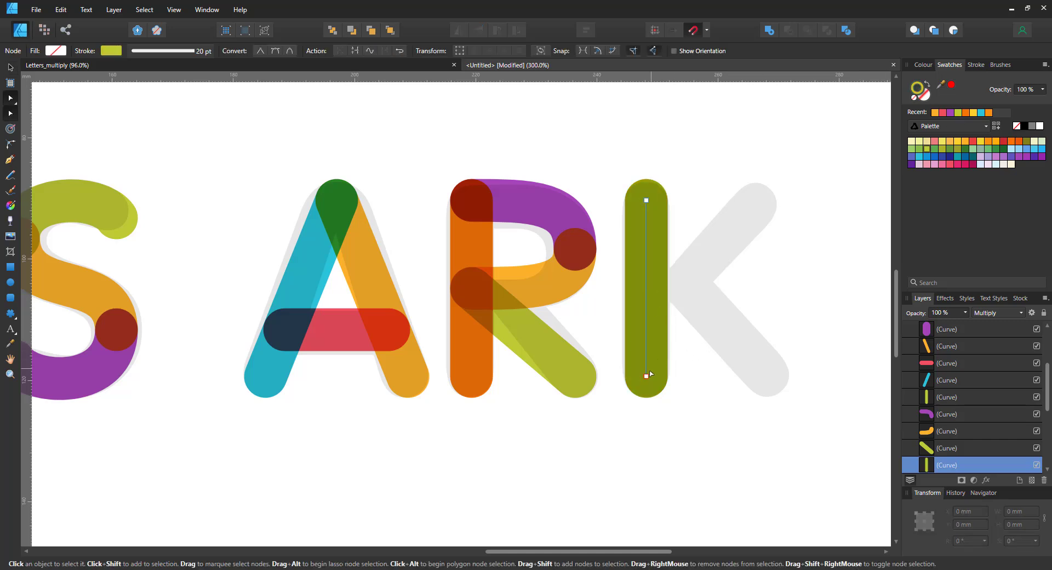
mouse_move(646, 200)
left_mouse_down()
mouse_move(758, 200)
mouse_move(765, 376)
left_mouse_up()
key("ctrl+j")
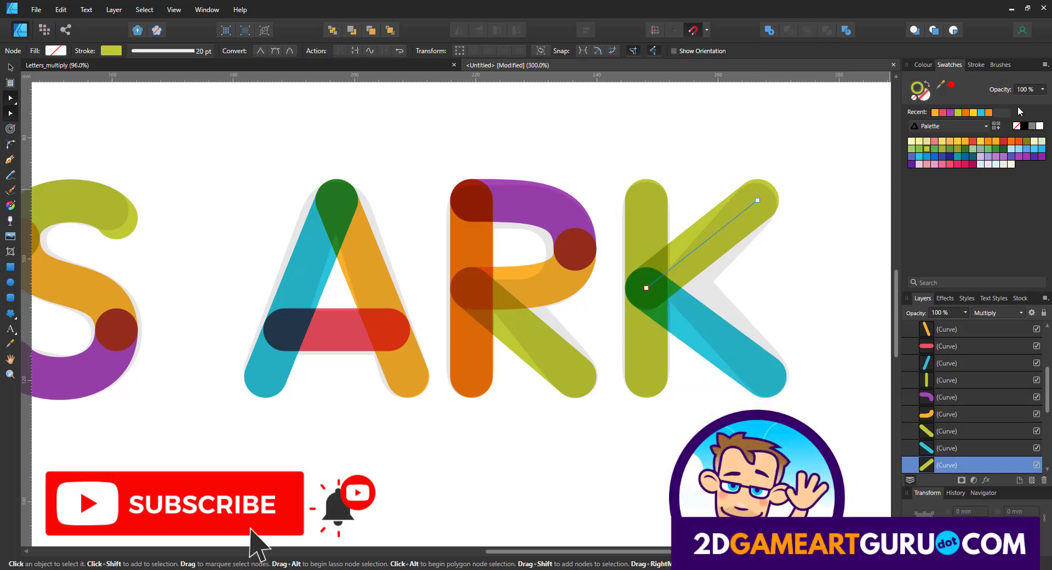
key("ctrl+0")
scroll(1037, 466, "down", 5)
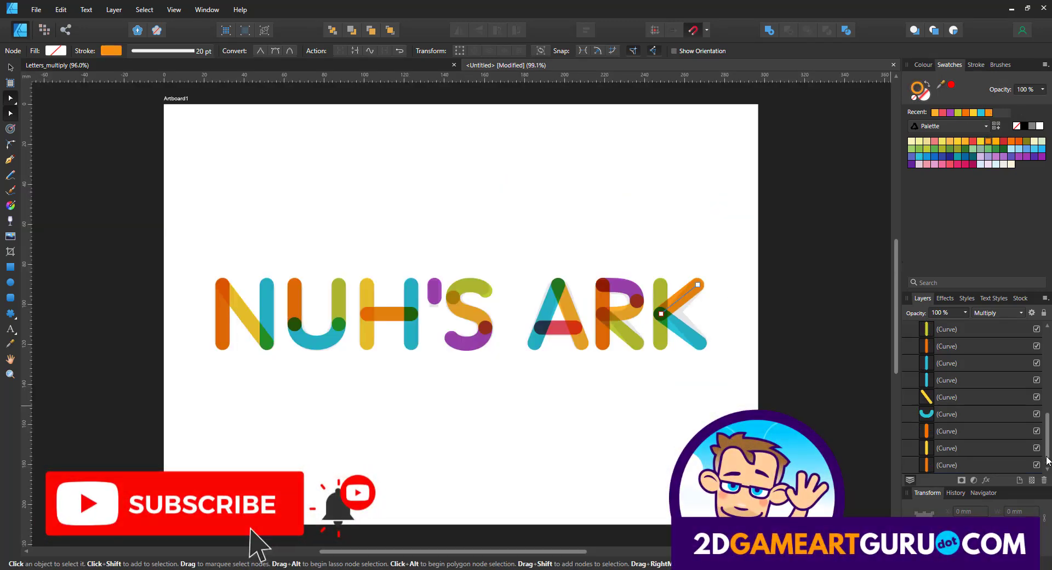